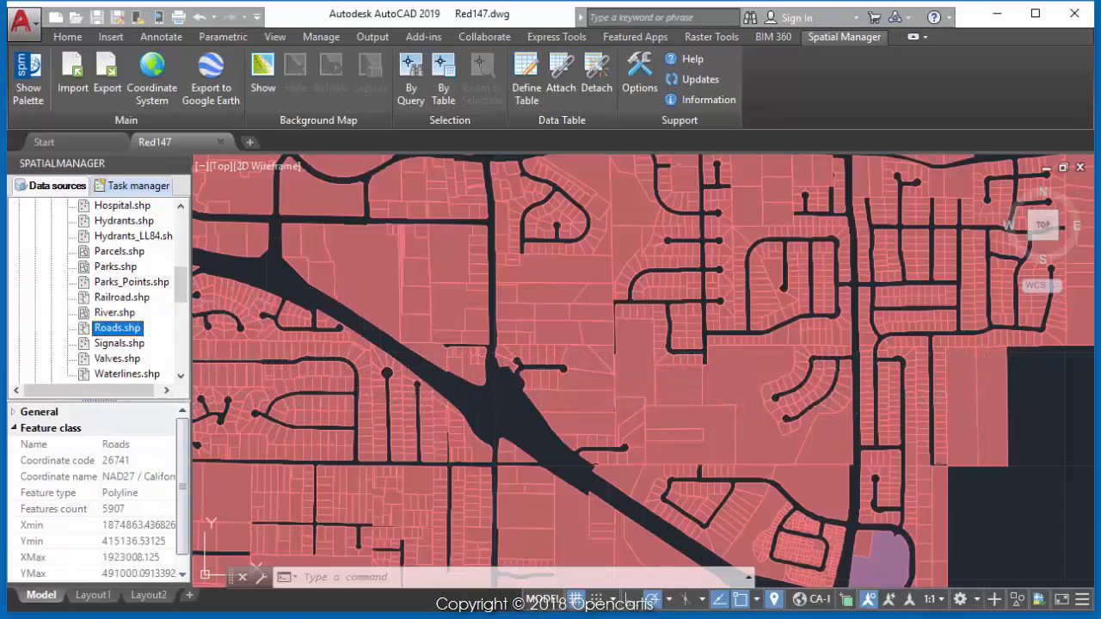
Start importing Roads.shp into the current drawing, with its objects labelled by the ST_NAME field.
{"action": "left_click", "coordinate": [133, 329]}
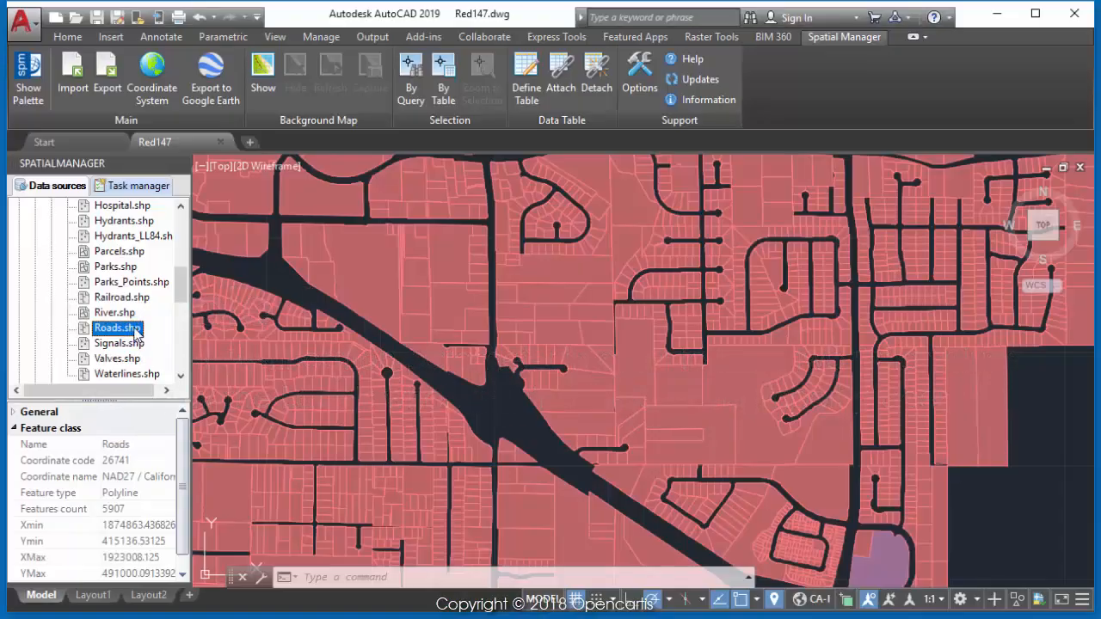
{"action": "right_click", "coordinate": [135, 332]}
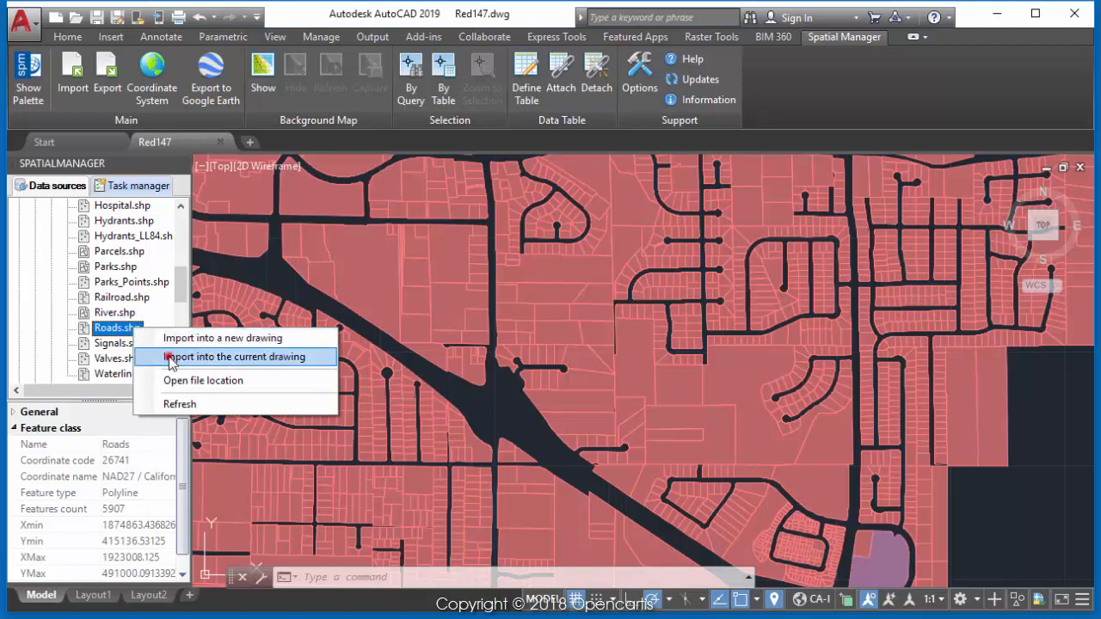
{"action": "left_click", "coordinate": [170, 355]}
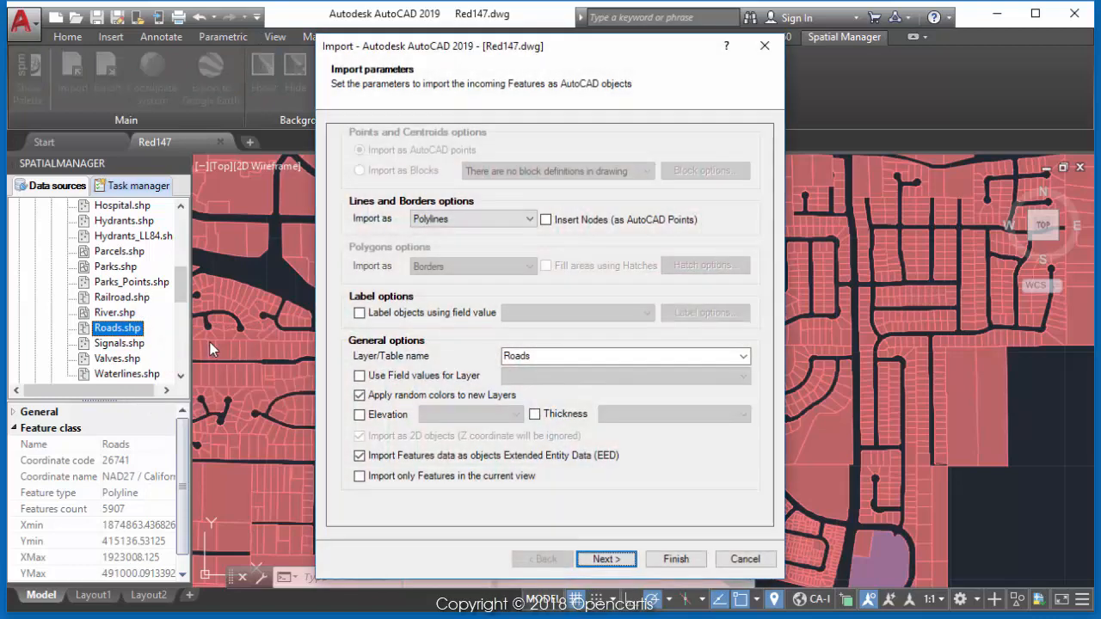
{"action": "left_click", "coordinate": [430, 314]}
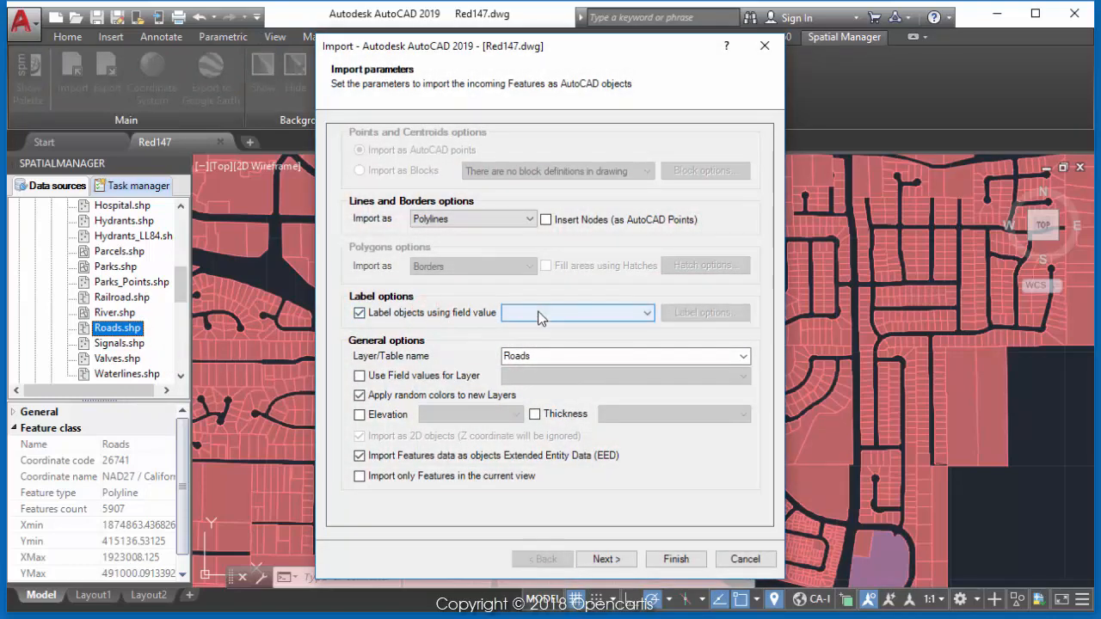
{"action": "left_click", "coordinate": [533, 312]}
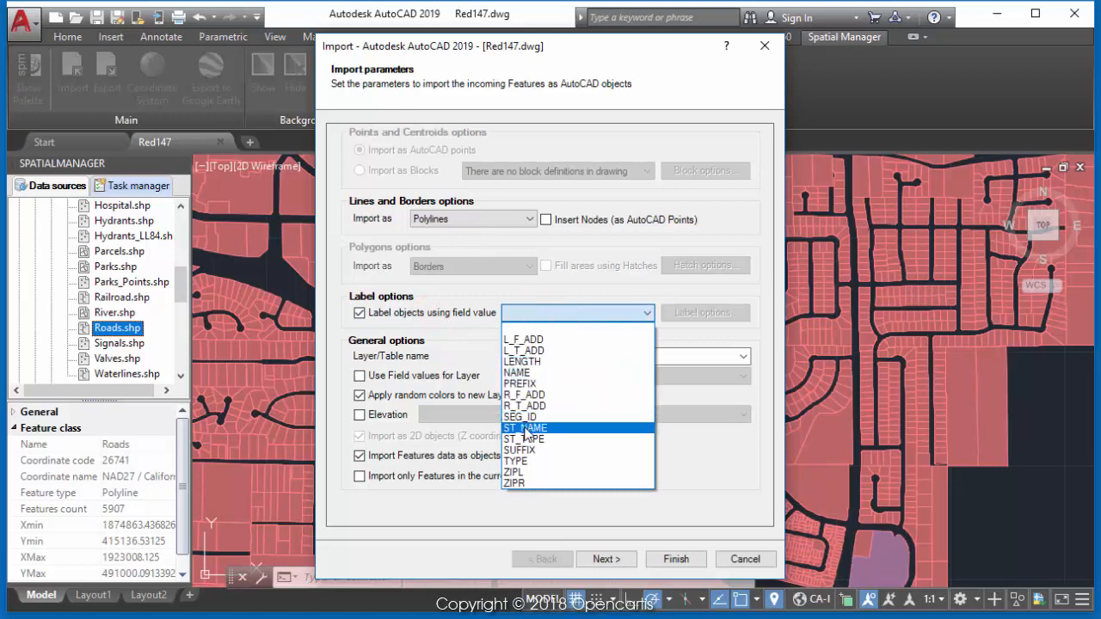
{"action": "left_click", "coordinate": [526, 428]}
Set the default label height to 5 and run the Roads import.
{"action": "left_click", "coordinate": [692, 312]}
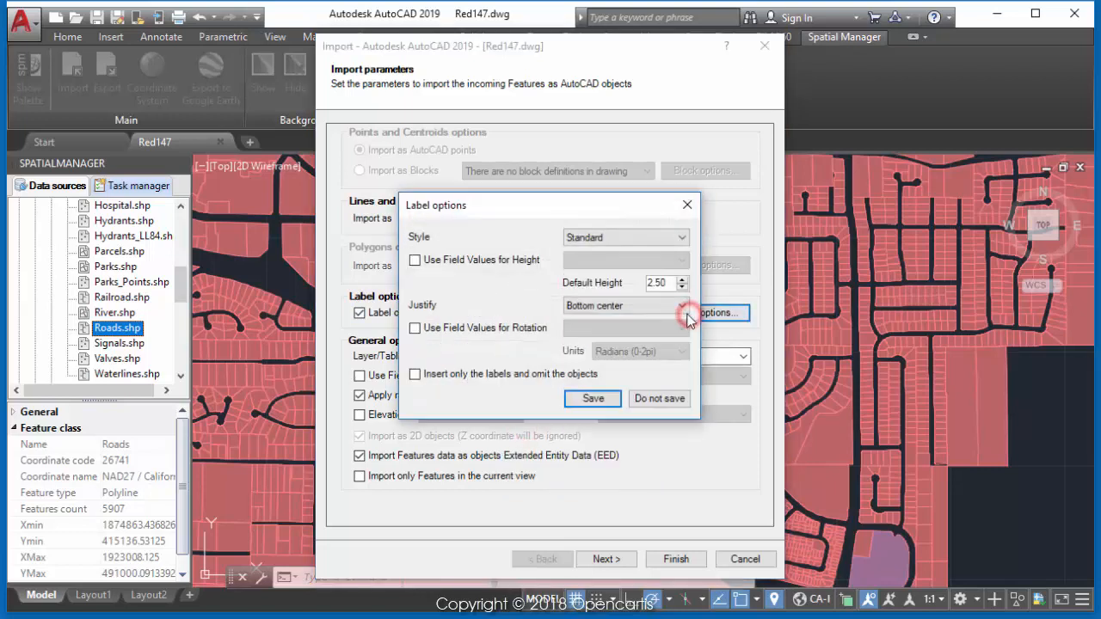
{"action": "double_click", "coordinate": [665, 284]}
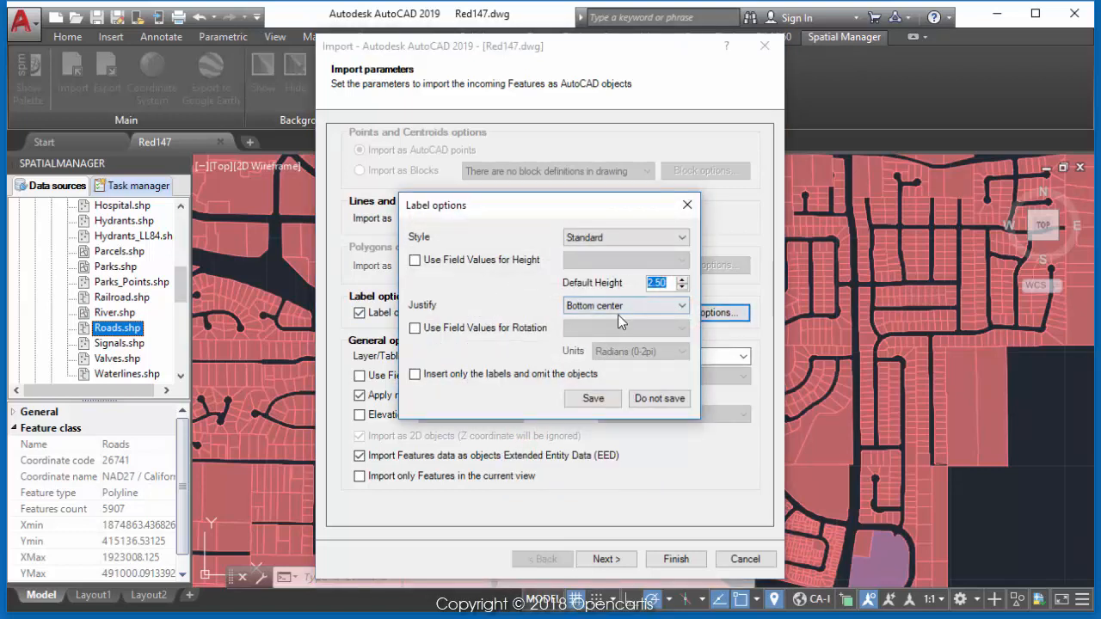
{"action": "type", "text": "5"}
{"action": "left_click", "coordinate": [578, 397]}
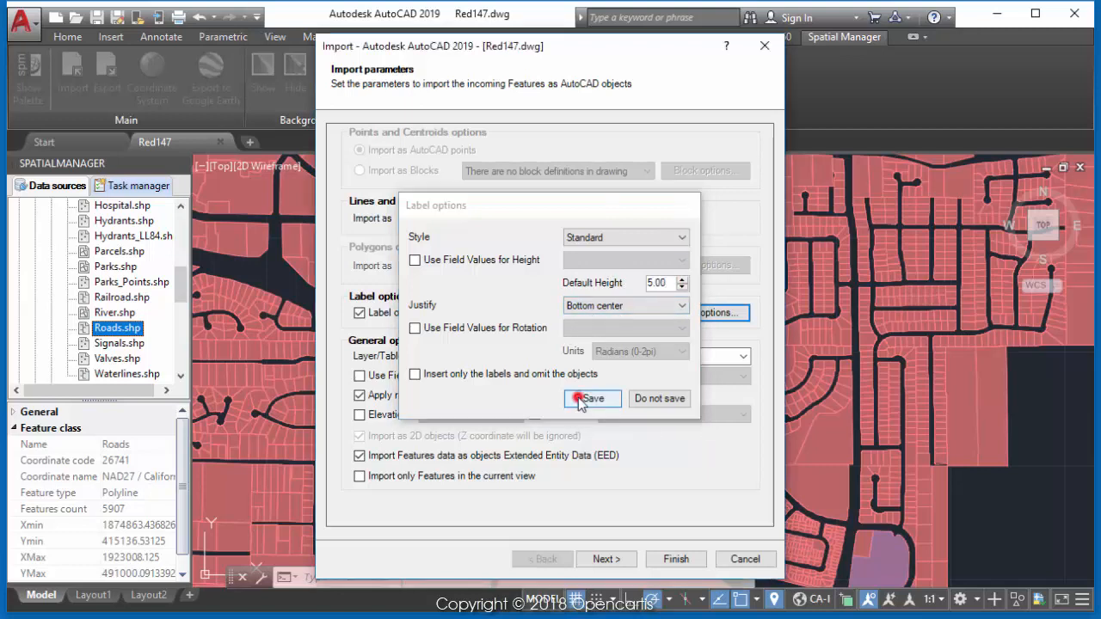
{"action": "left_click", "coordinate": [675, 559]}
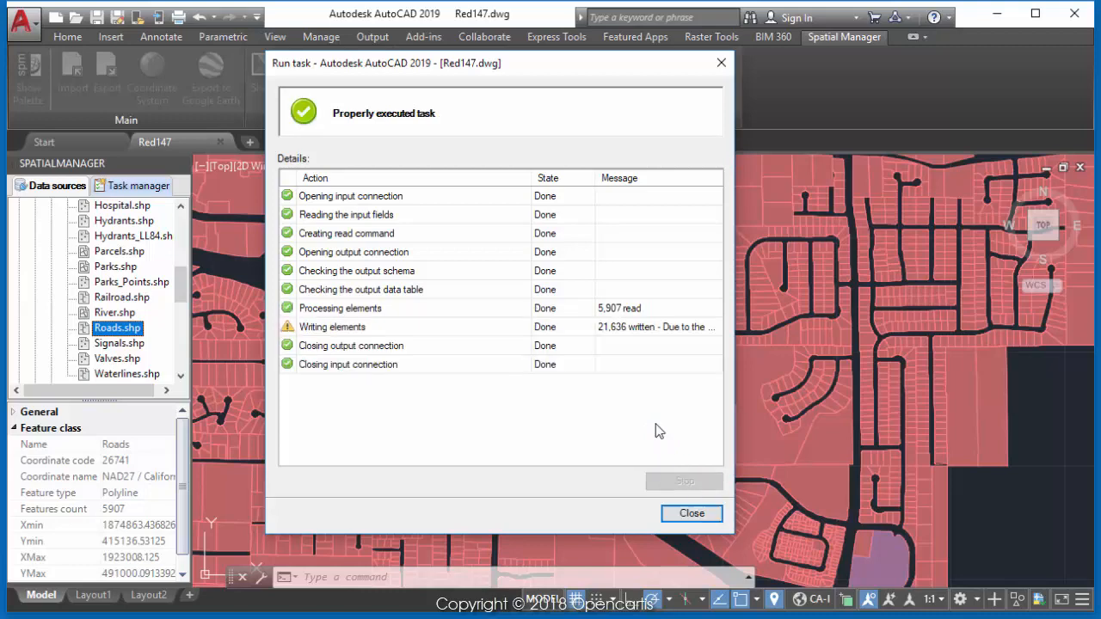
{"action": "left_click", "coordinate": [691, 513]}
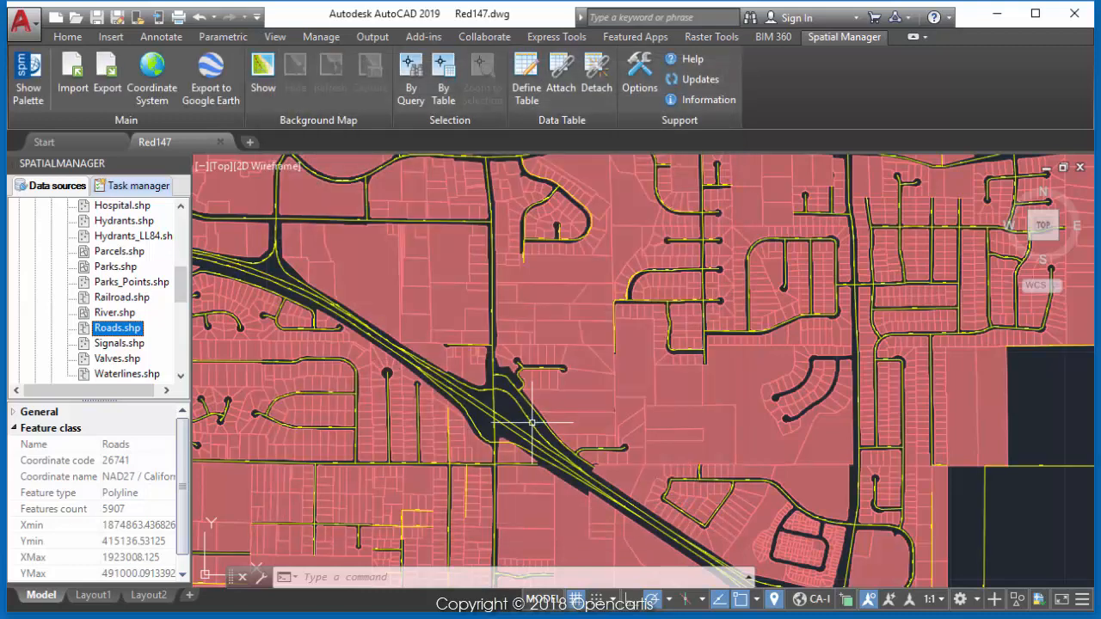
{"action": "scroll", "coordinate": [534, 421], "scroll_direction": "up", "scroll_amount": 3}
{"action": "scroll", "coordinate": [570, 467], "scroll_direction": "up", "scroll_amount": 8}
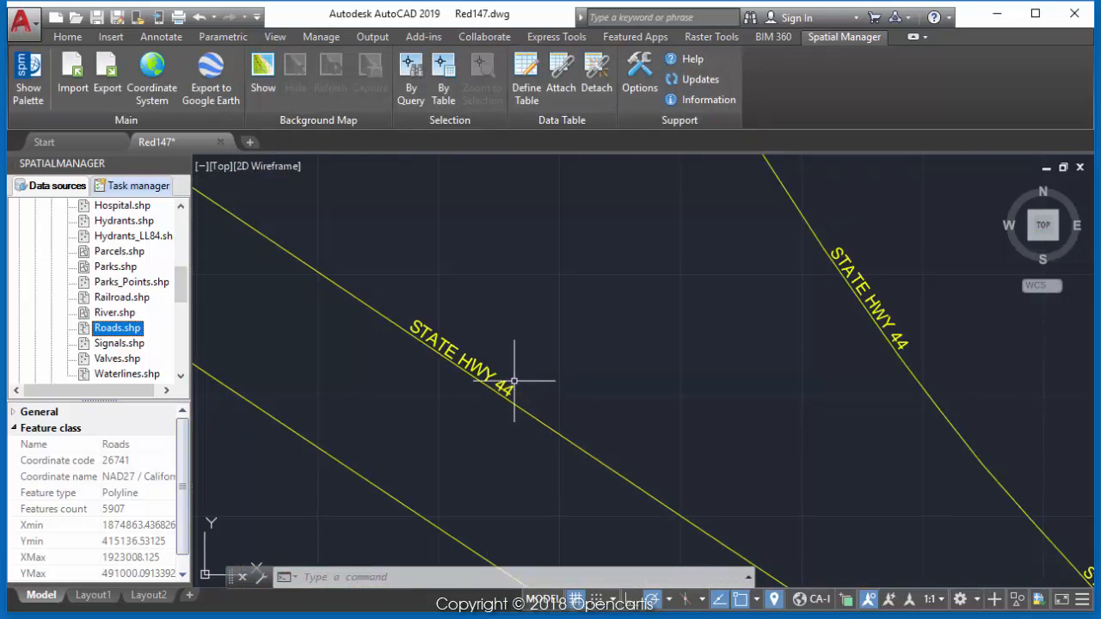
Start a second import of Roads.shp into the current drawing, labelling objects by the ST_TYPE field.
{"action": "right_click", "coordinate": [126, 332]}
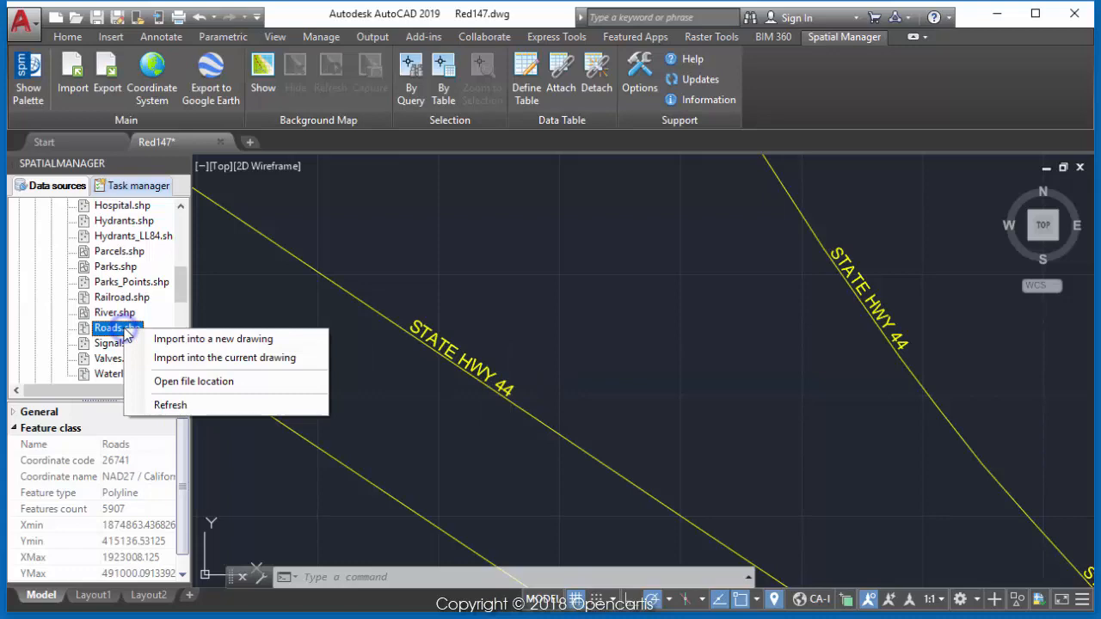
{"action": "left_click", "coordinate": [158, 360]}
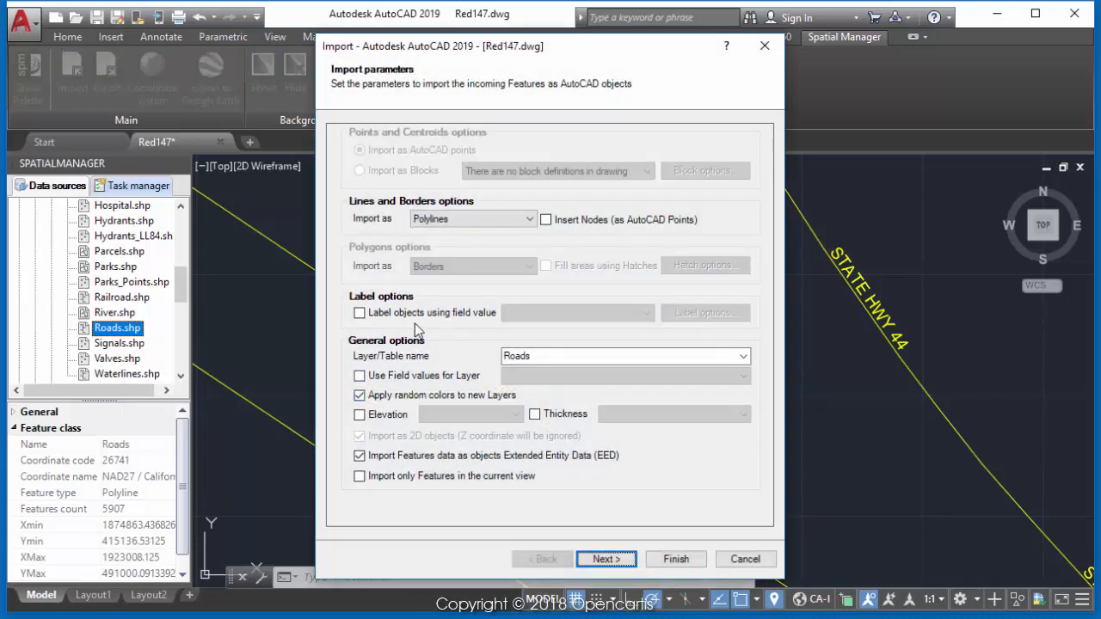
{"action": "left_click", "coordinate": [436, 313]}
{"action": "left_click", "coordinate": [646, 313]}
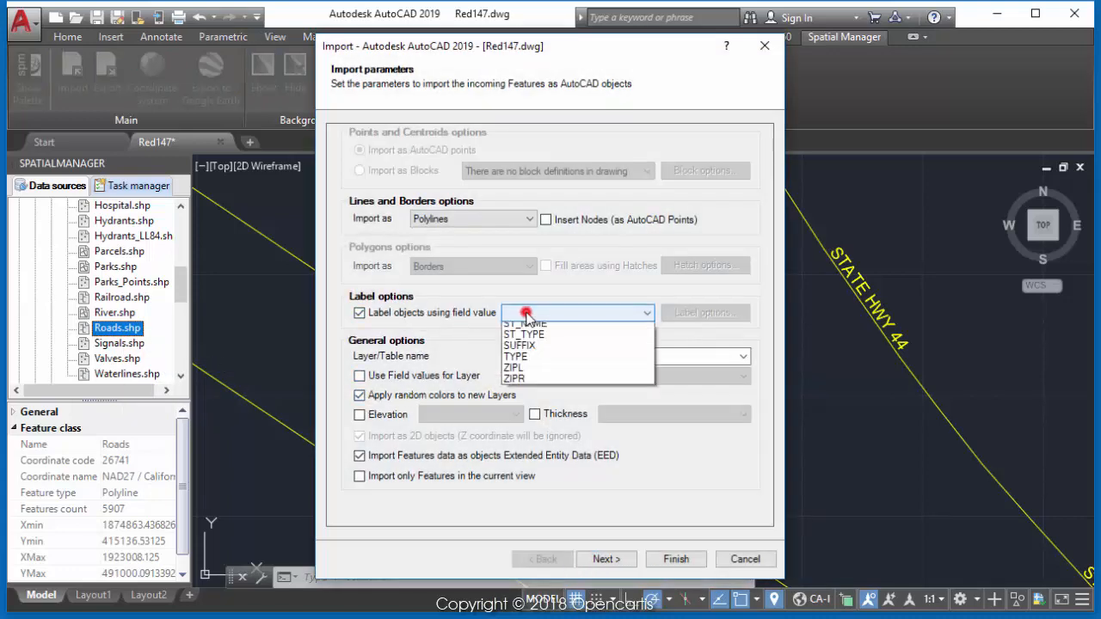
{"action": "left_click", "coordinate": [527, 439]}
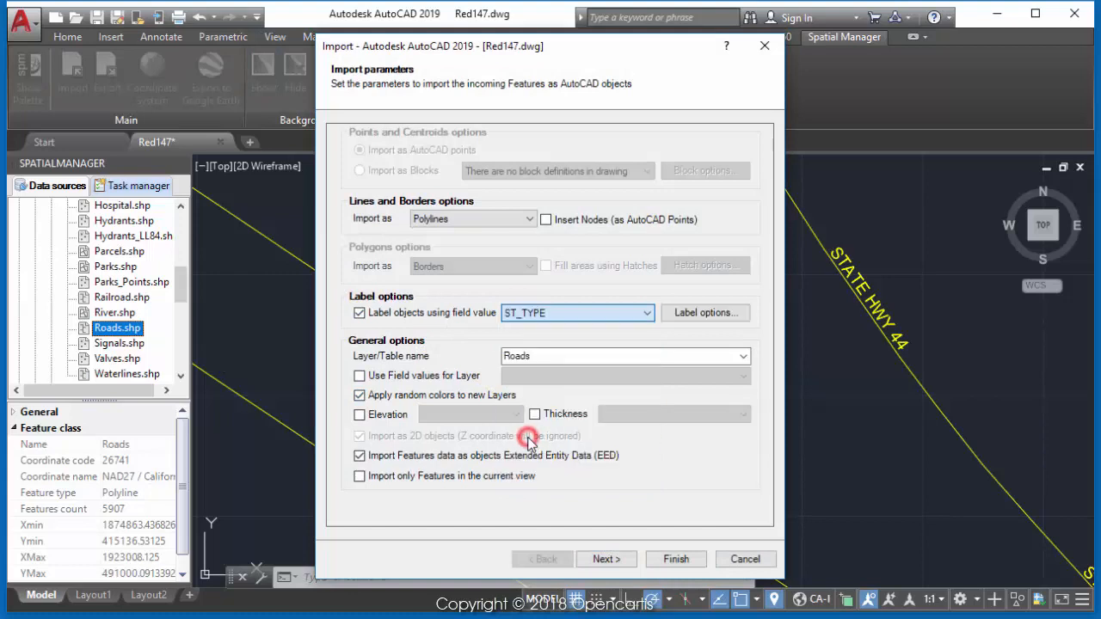
Configure the labels with default height 5, Top center justification and objects omitted, and run the import.
{"action": "left_click", "coordinate": [679, 313]}
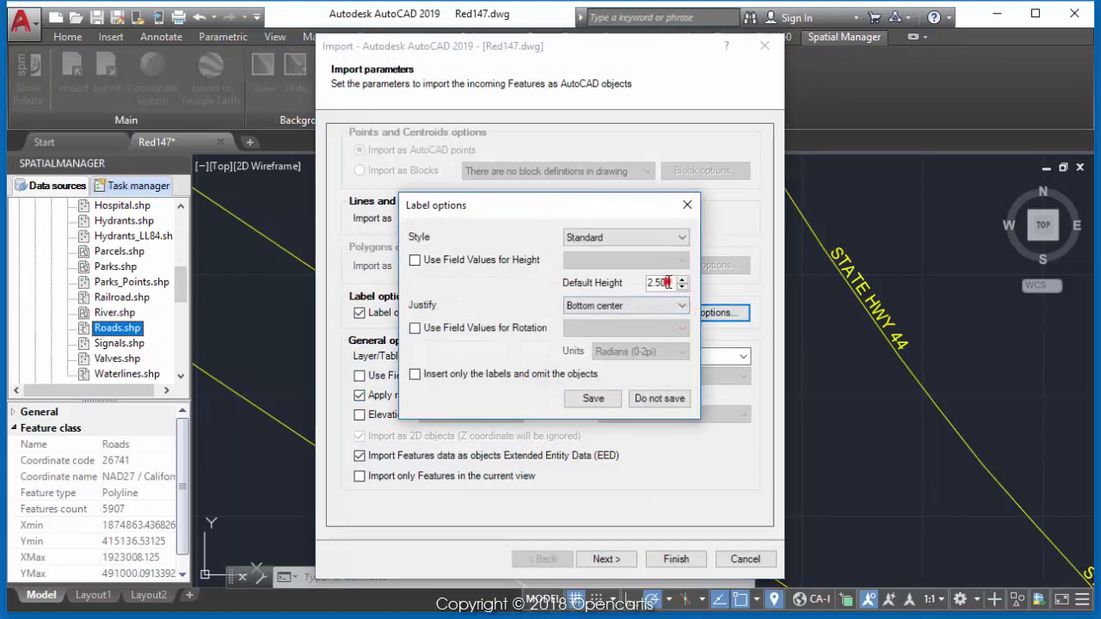
{"action": "double_click", "coordinate": [668, 282]}
{"action": "type", "text": "5"}
{"action": "left_click", "coordinate": [590, 309]}
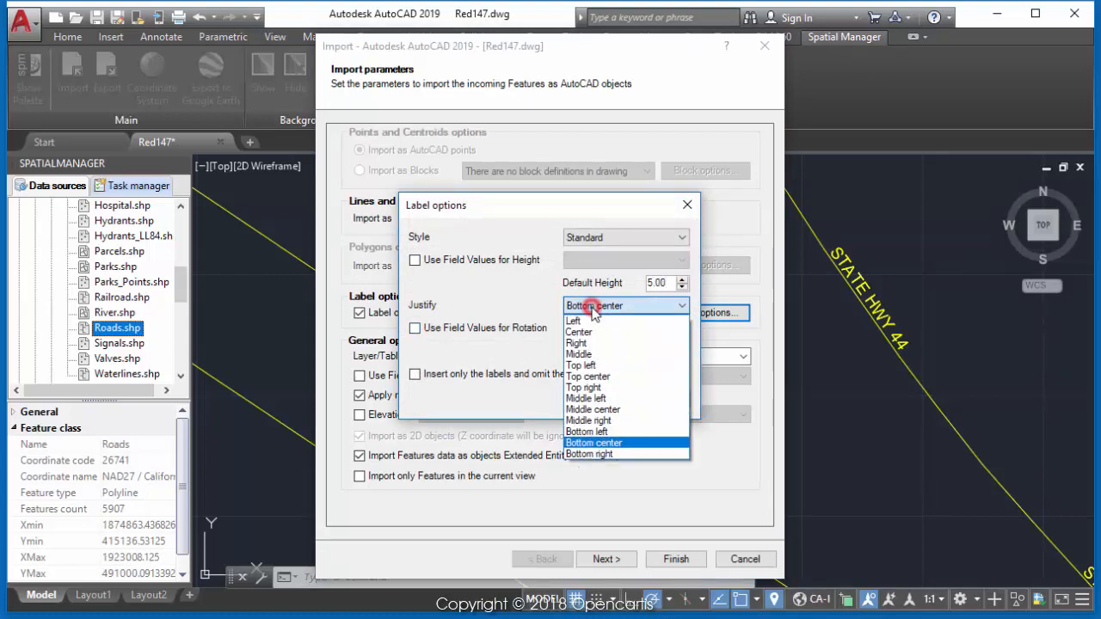
{"action": "left_click", "coordinate": [590, 376]}
{"action": "left_click", "coordinate": [527, 377]}
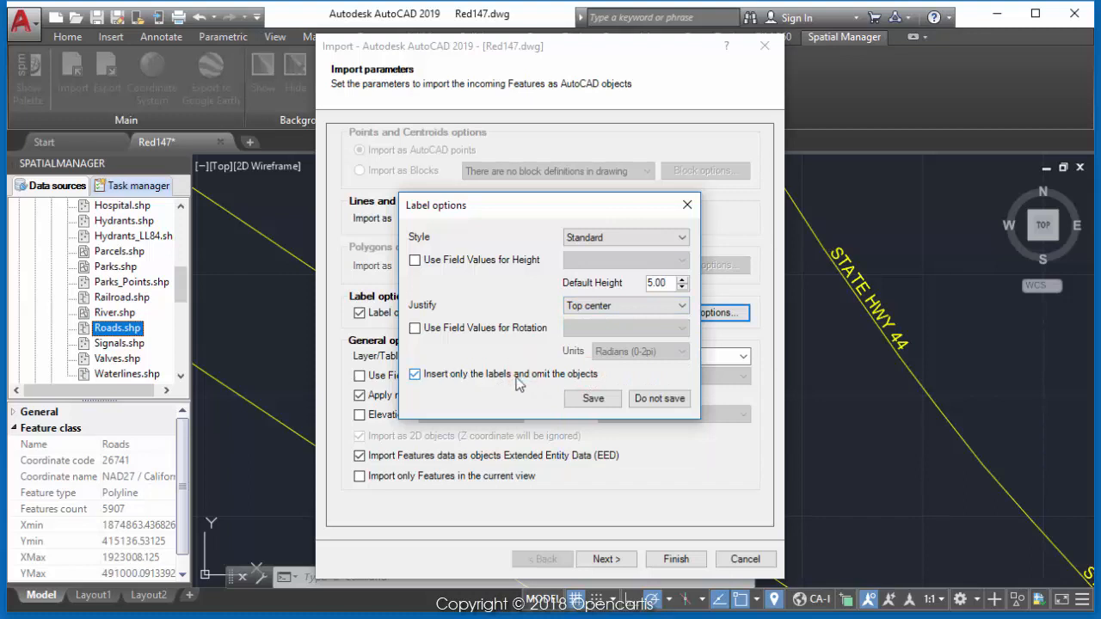
{"action": "left_click", "coordinate": [586, 398]}
{"action": "left_click", "coordinate": [677, 559]}
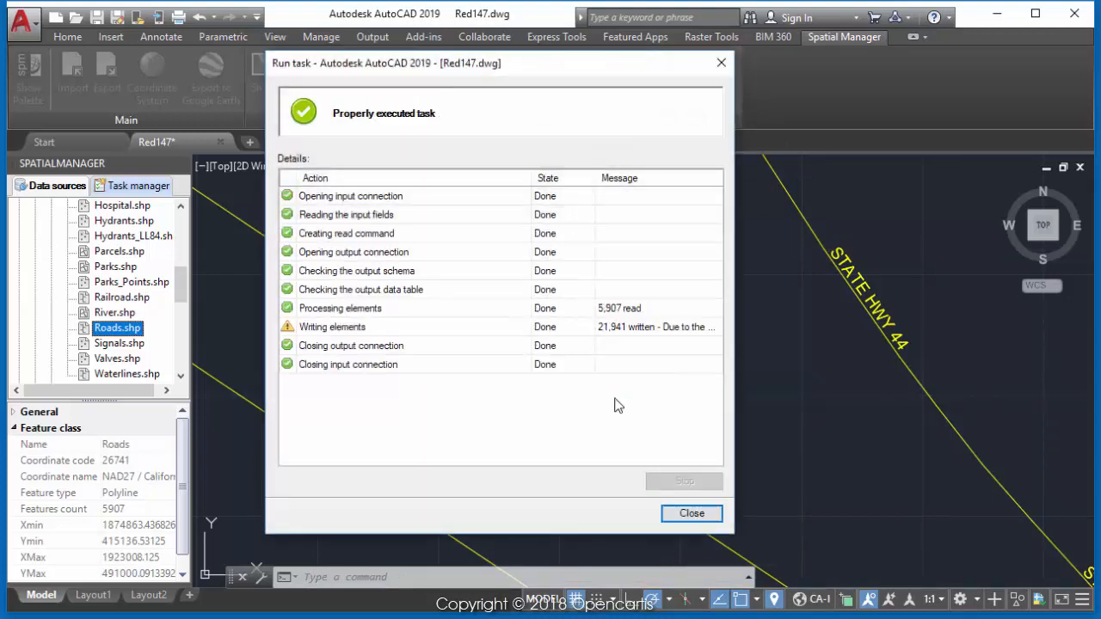
{"action": "left_click", "coordinate": [691, 514]}
Examine the placement of the street name and street type labels along the road lines.
{"action": "scroll", "coordinate": [476, 403], "scroll_direction": "up", "scroll_amount": 2}
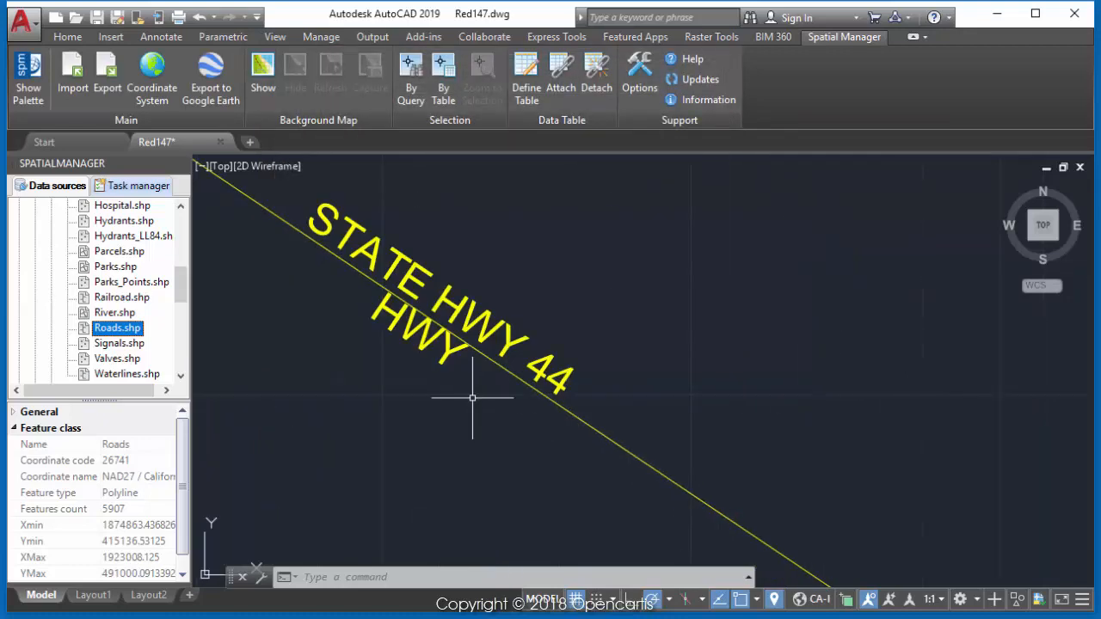
{"action": "scroll", "coordinate": [466, 393], "scroll_direction": "down", "scroll_amount": 2}
{"action": "middle_click_drag", "start_coordinate": [799, 356], "coordinate": [820, 324]}
{"action": "scroll", "coordinate": [820, 324], "scroll_direction": "down", "scroll_amount": 5}
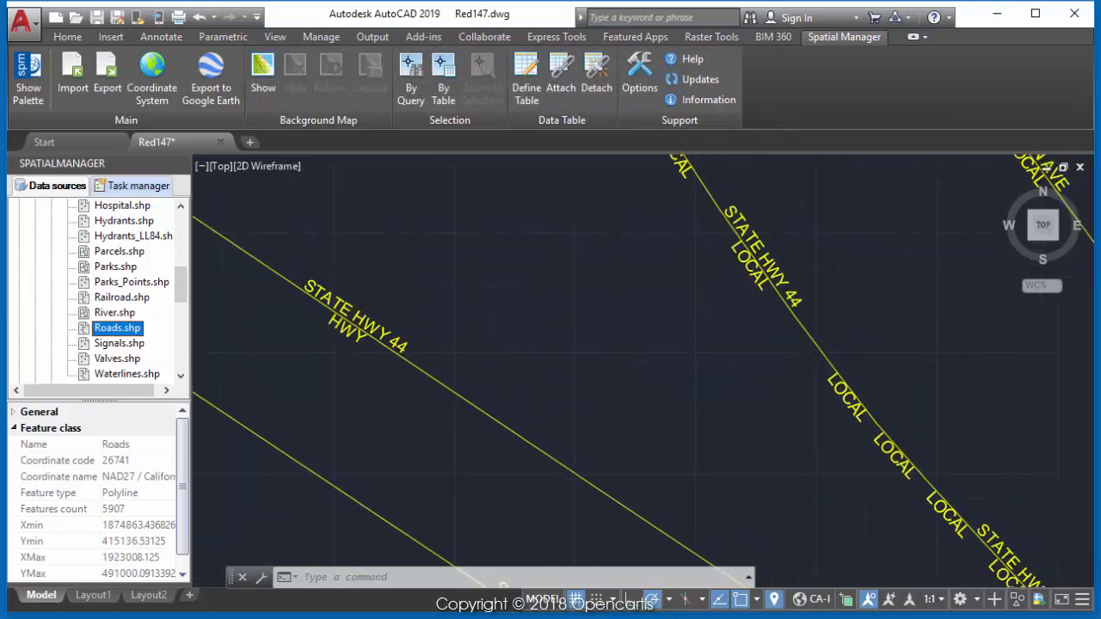
{"action": "middle_click_drag", "start_coordinate": [731, 304], "coordinate": [710, 284]}
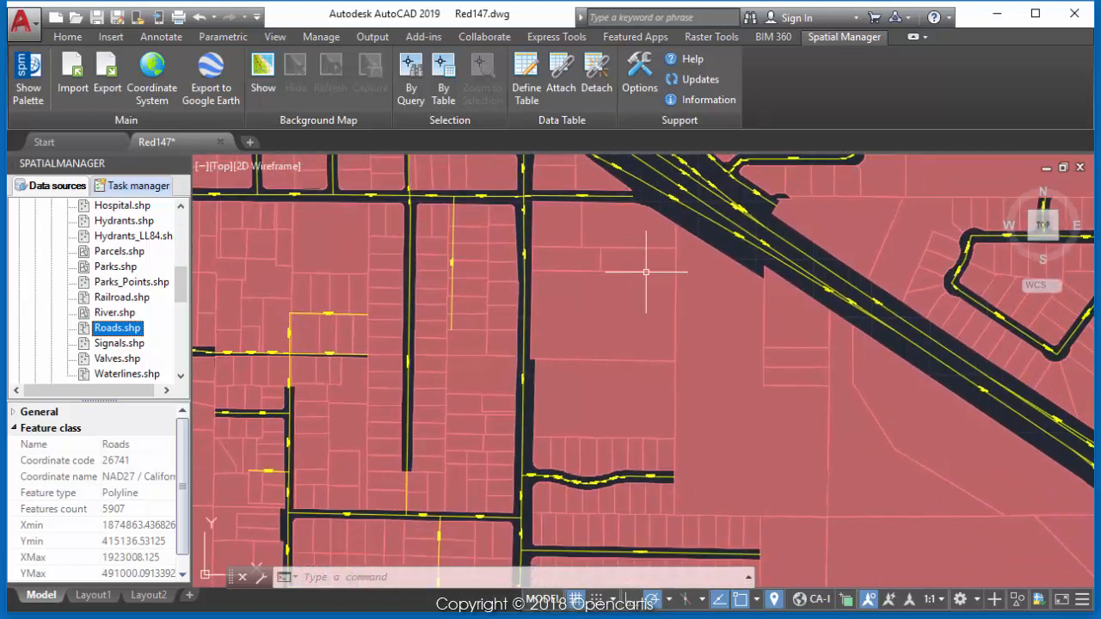
{"action": "scroll", "coordinate": [437, 506], "scroll_direction": "up", "scroll_amount": 5}
{"action": "scroll", "coordinate": [520, 434], "scroll_direction": "up", "scroll_amount": 2}
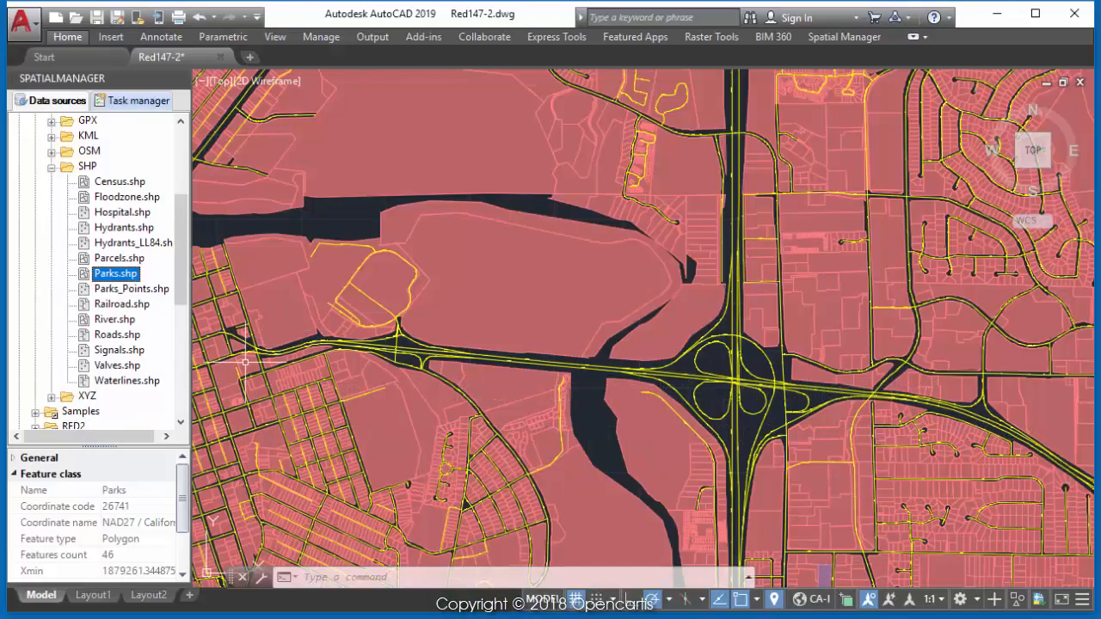
Start importing Parks.shp into the current drawing as Borders and Centroids, with areas filled using hatches.
{"action": "right_click", "coordinate": [125, 282]}
{"action": "left_click", "coordinate": [158, 310]}
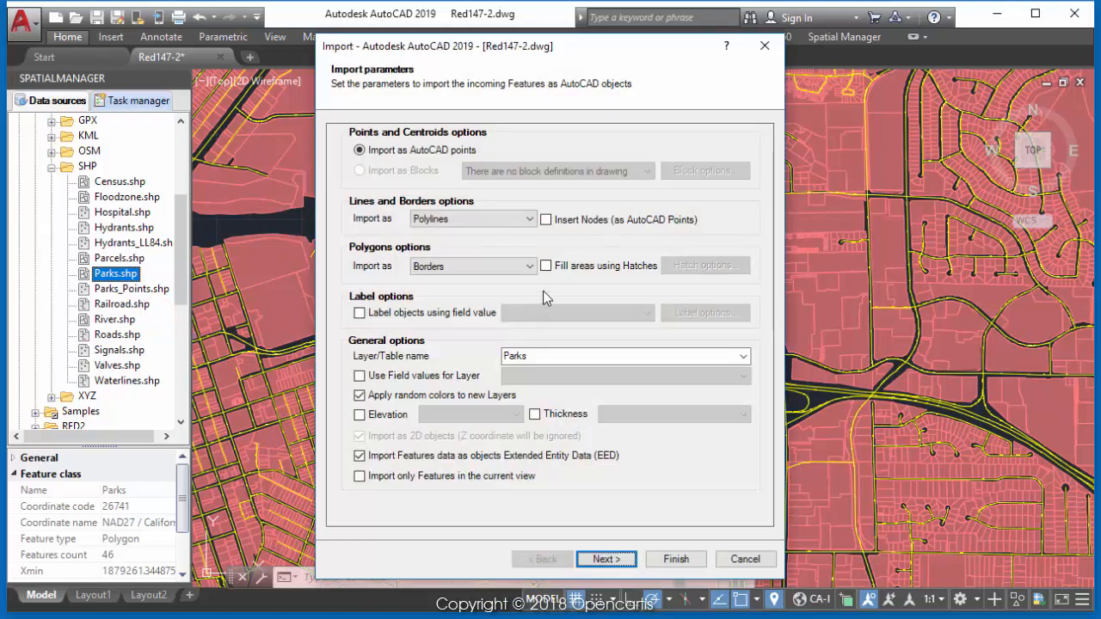
{"action": "left_click", "coordinate": [546, 266]}
{"action": "left_click", "coordinate": [520, 266]}
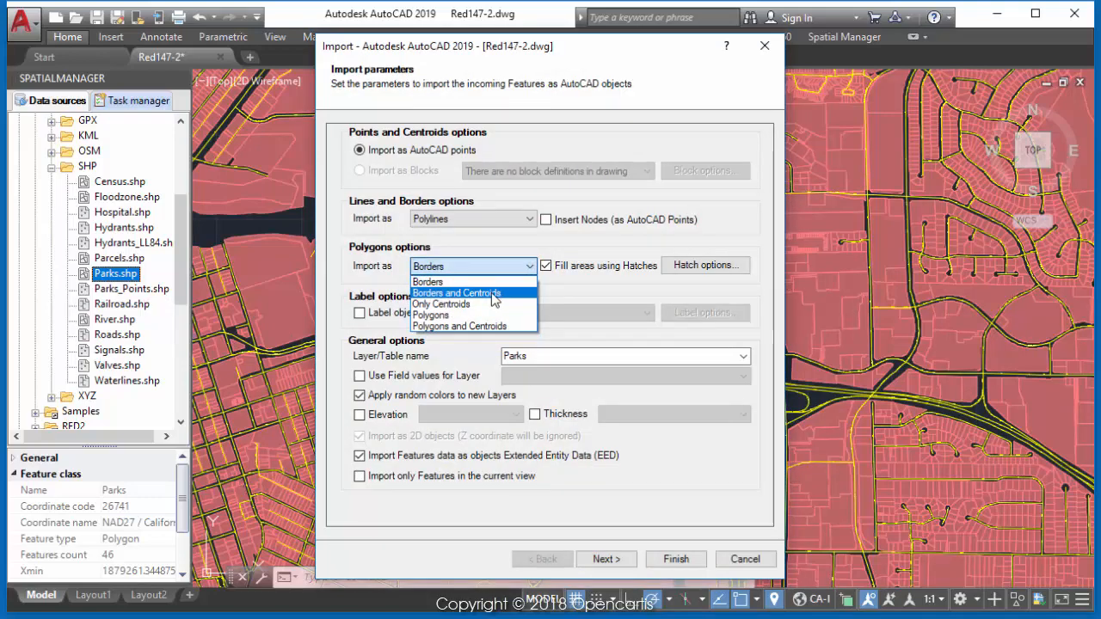
{"action": "left_click", "coordinate": [493, 293]}
Label the parks by the NAME field, with default height 10 and Center justification.
{"action": "left_click", "coordinate": [477, 315]}
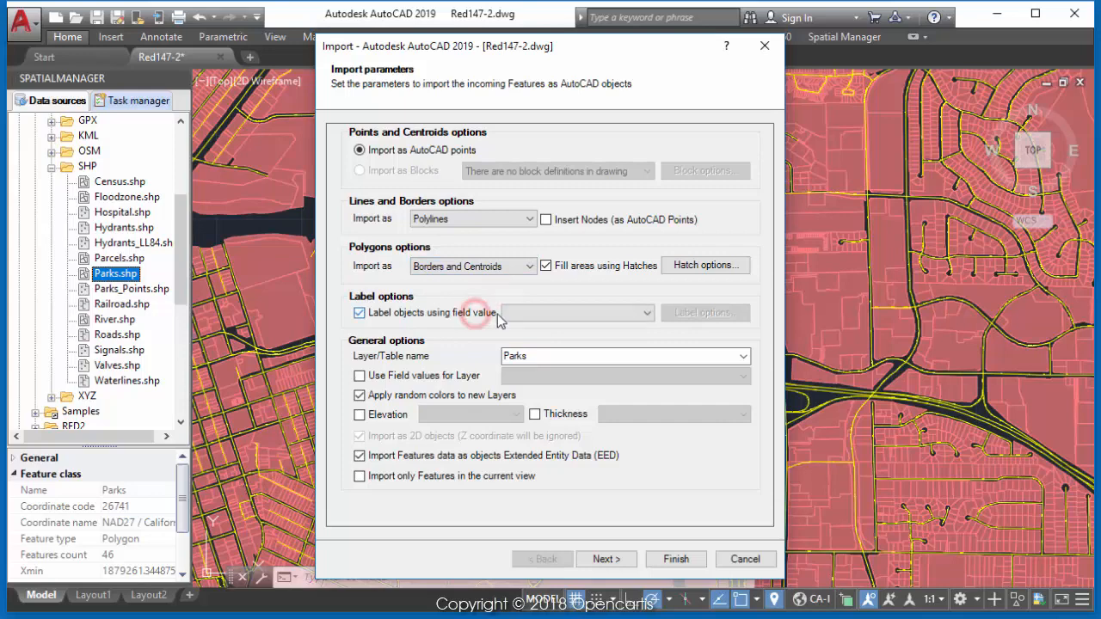
{"action": "left_click", "coordinate": [530, 312]}
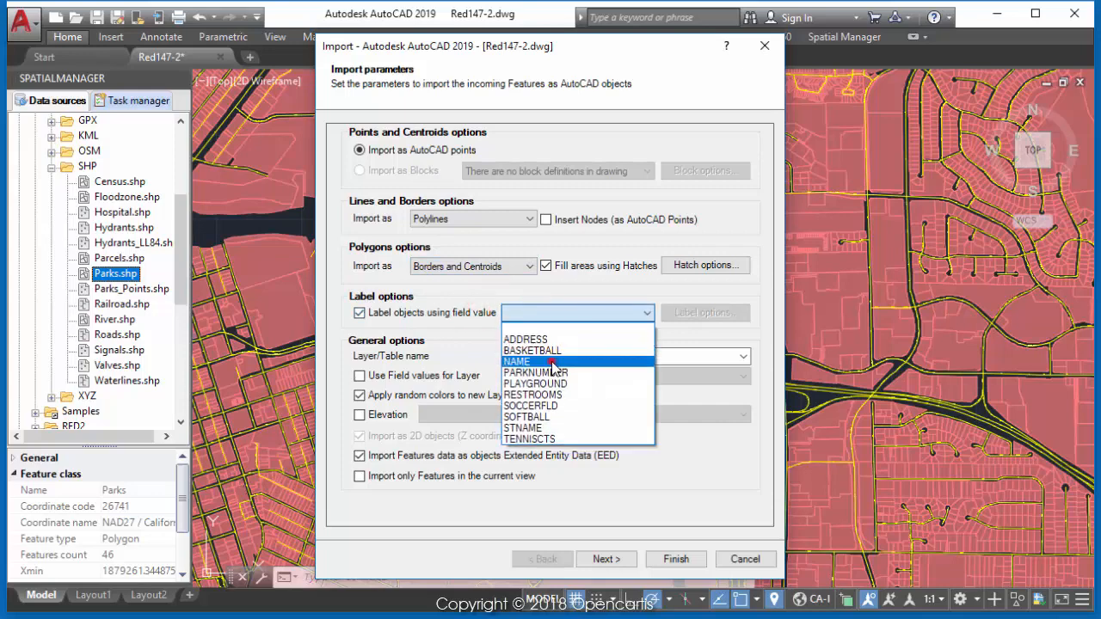
{"action": "left_click", "coordinate": [551, 365]}
{"action": "left_click", "coordinate": [699, 313]}
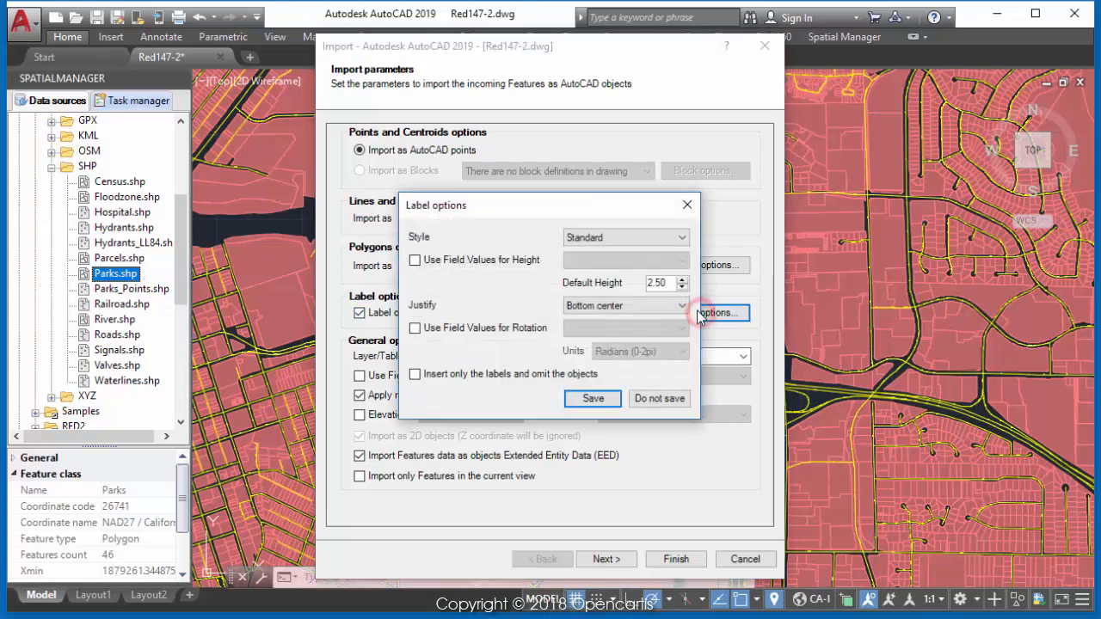
{"action": "left_click_drag", "start_coordinate": [670, 284], "coordinate": [617, 285]}
{"action": "type", "text": "1"}
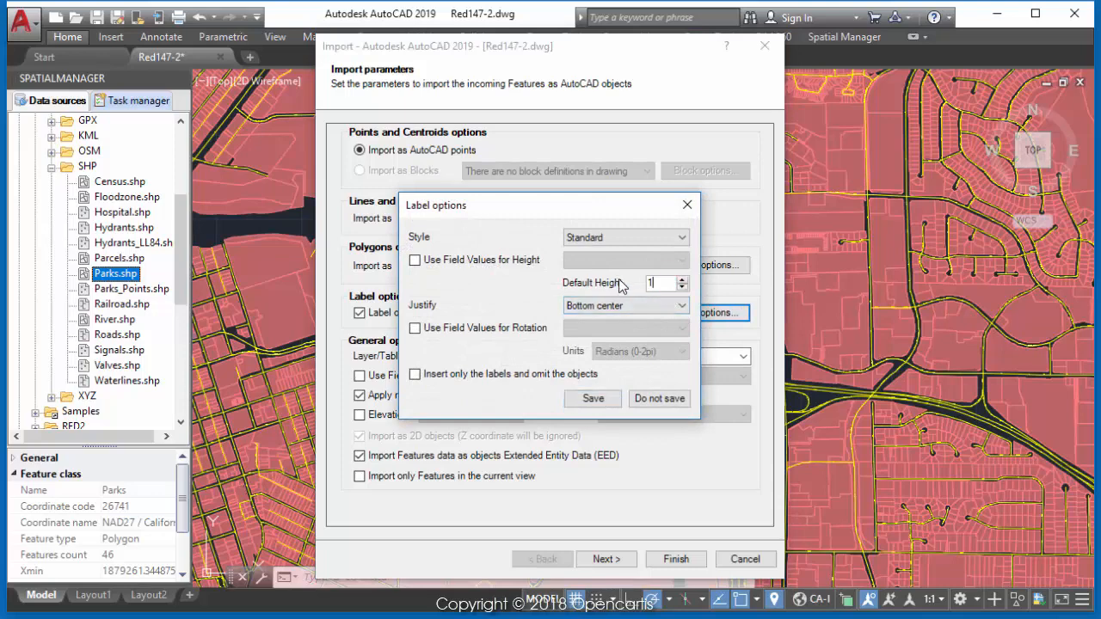
{"action": "type", "text": "0"}
{"action": "left_click", "coordinate": [607, 305]}
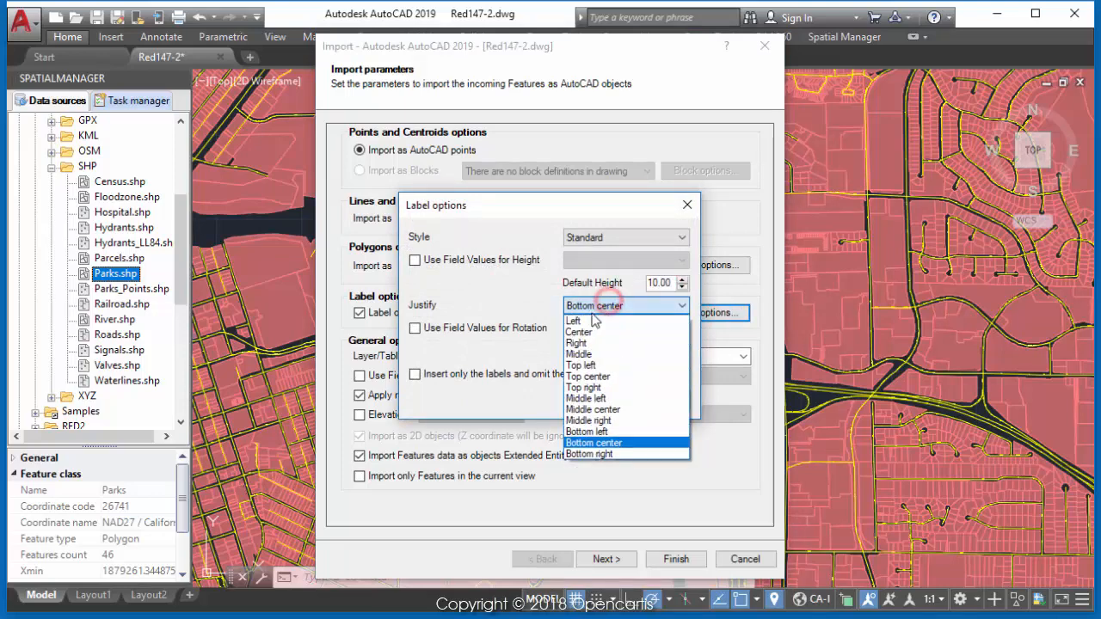
{"action": "left_click", "coordinate": [579, 332]}
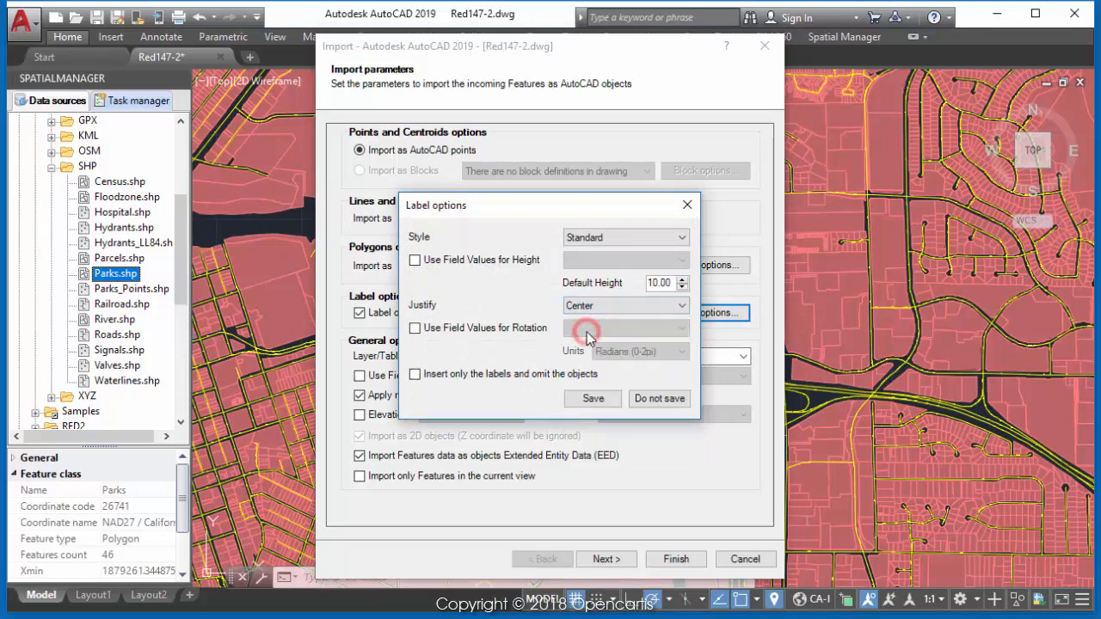
{"action": "left_click", "coordinate": [592, 400]}
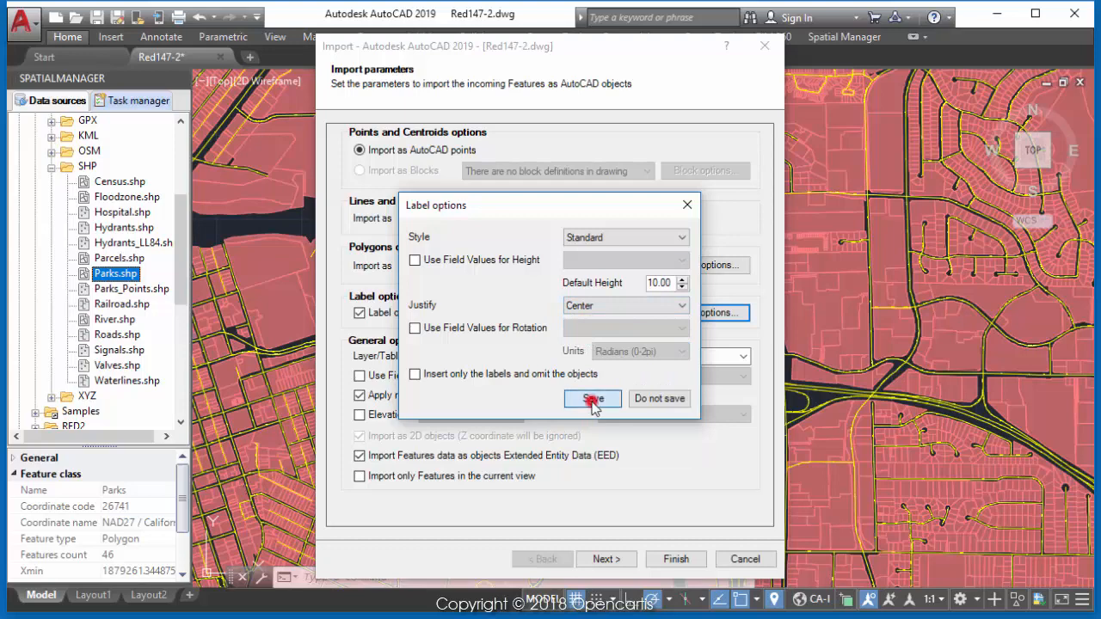
Run the Parks import and inspect a park's label in the drawing.
{"action": "left_click", "coordinate": [672, 559]}
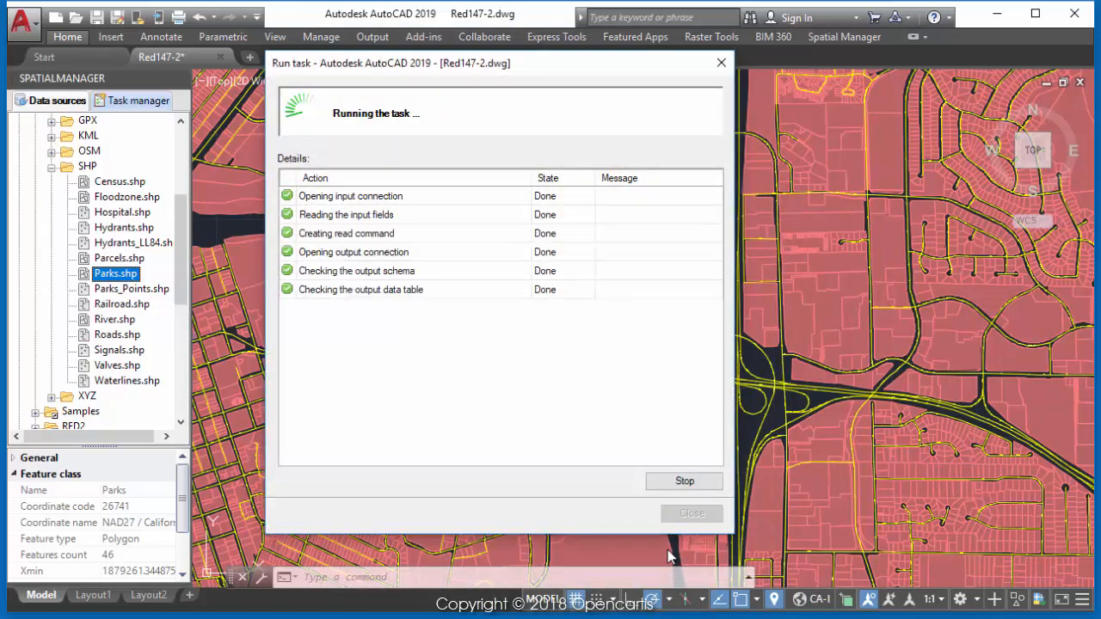
{"action": "left_click", "coordinate": [689, 515]}
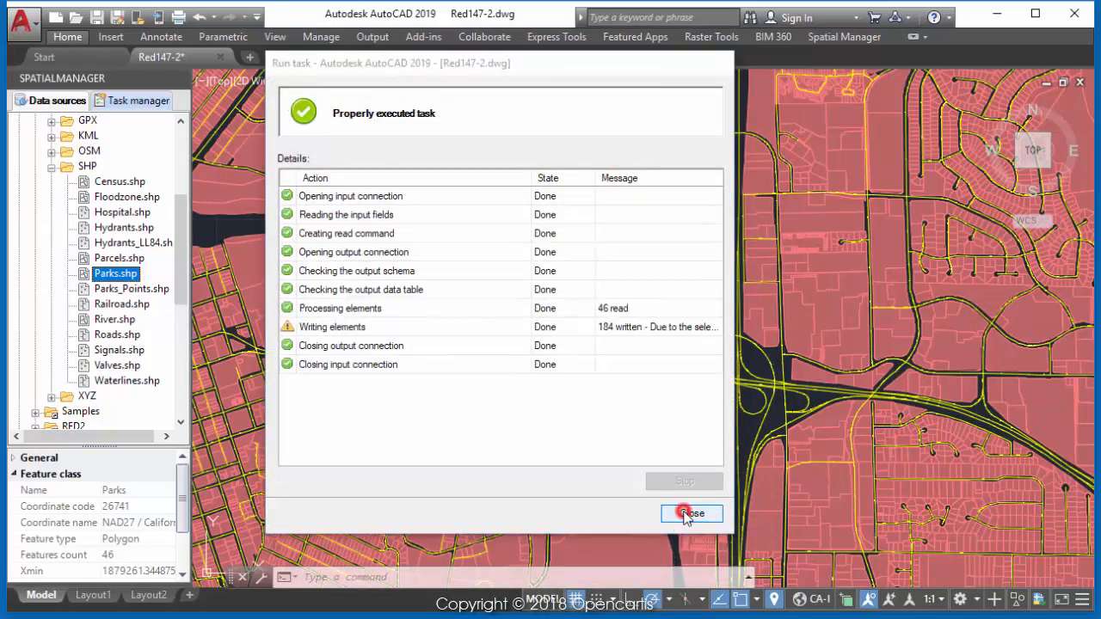
{"action": "scroll", "coordinate": [663, 455], "scroll_direction": "up", "scroll_amount": 10}
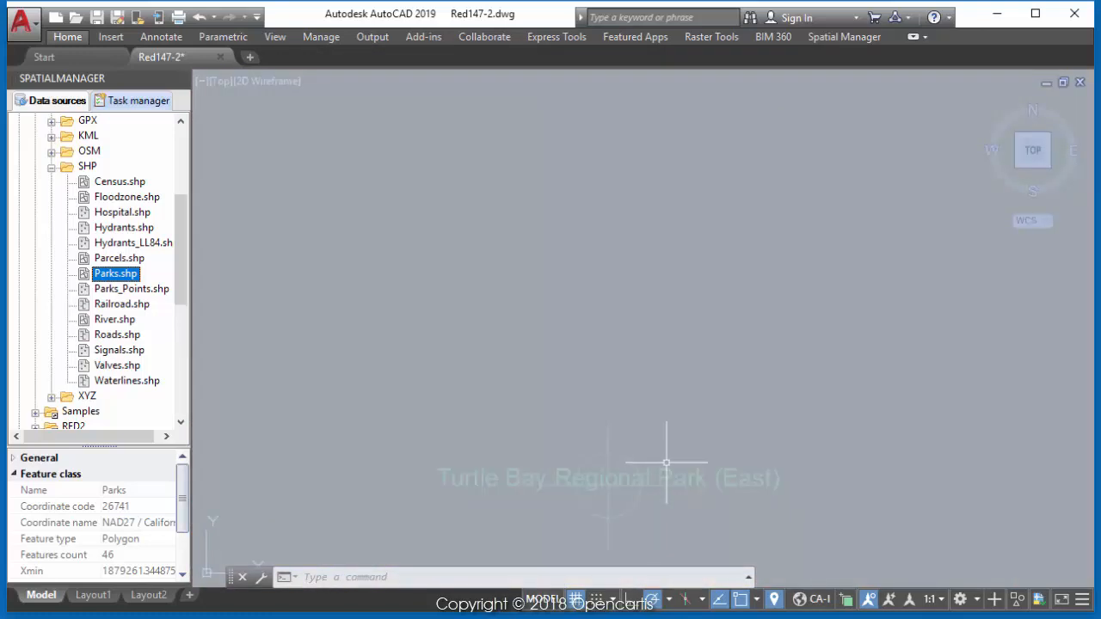
Select all park name labels using Select Similar and move them straight up, clear of the park centroid markers.
{"action": "middle_click_drag", "start_coordinate": [666, 463], "coordinate": [666, 398]}
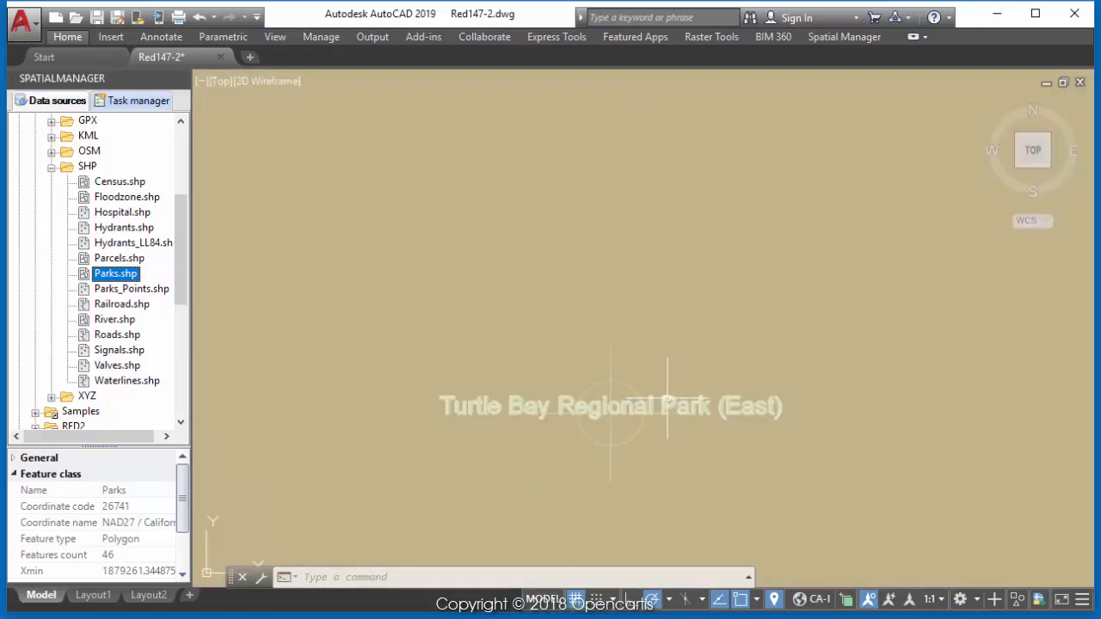
{"action": "left_click", "coordinate": [666, 396]}
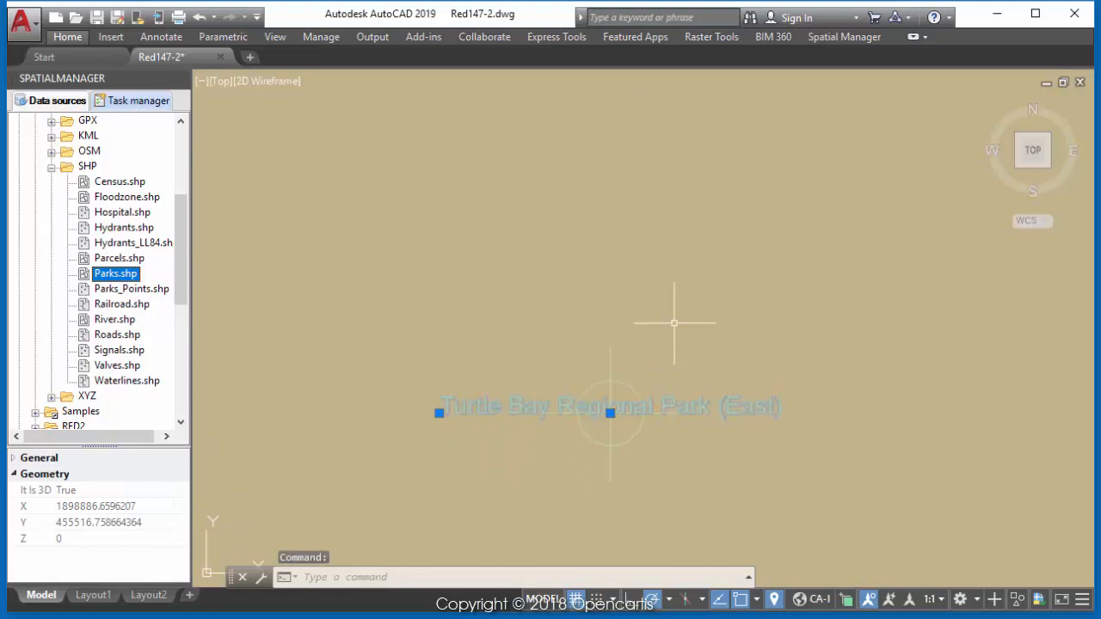
{"action": "right_click", "coordinate": [673, 294]}
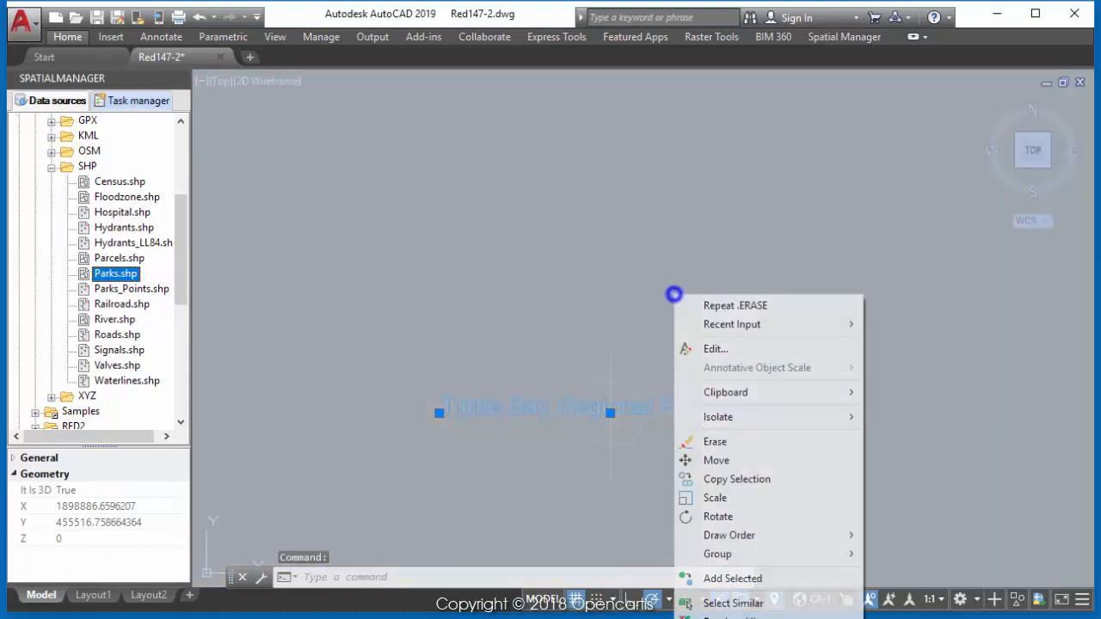
{"action": "left_click", "coordinate": [730, 602]}
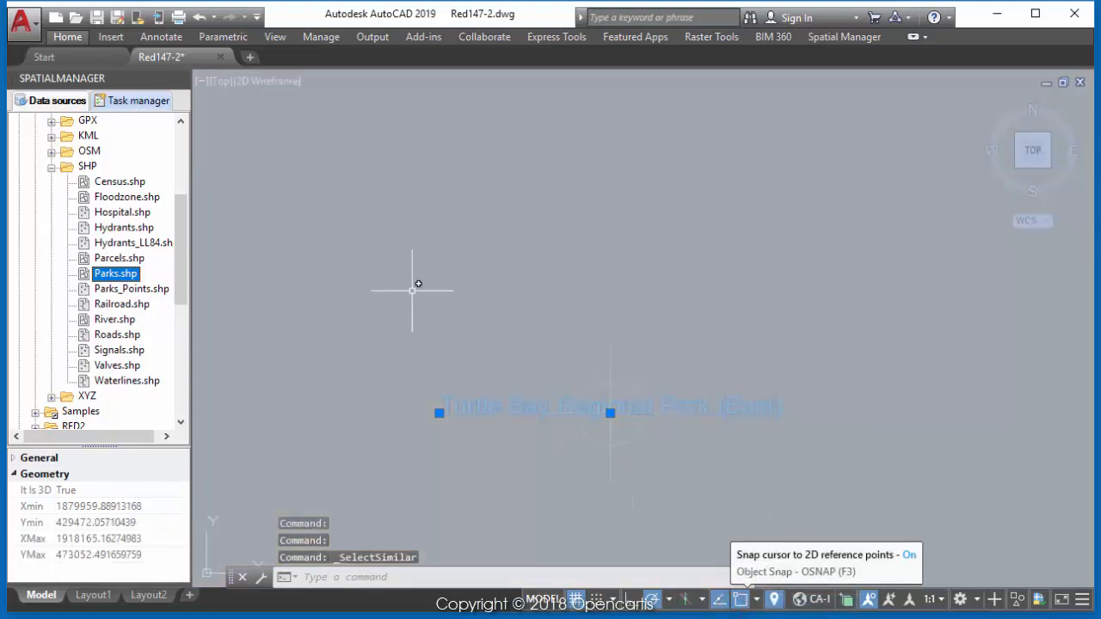
{"action": "left_click", "coordinate": [439, 412]}
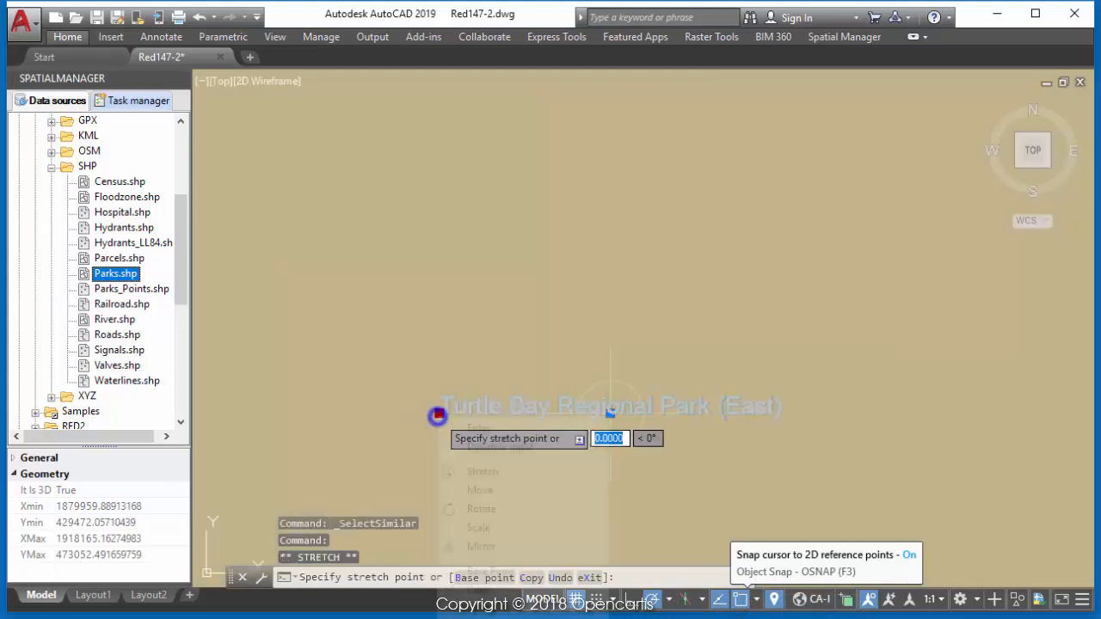
{"action": "right_click", "coordinate": [438, 415]}
{"action": "left_click", "coordinate": [478, 490]}
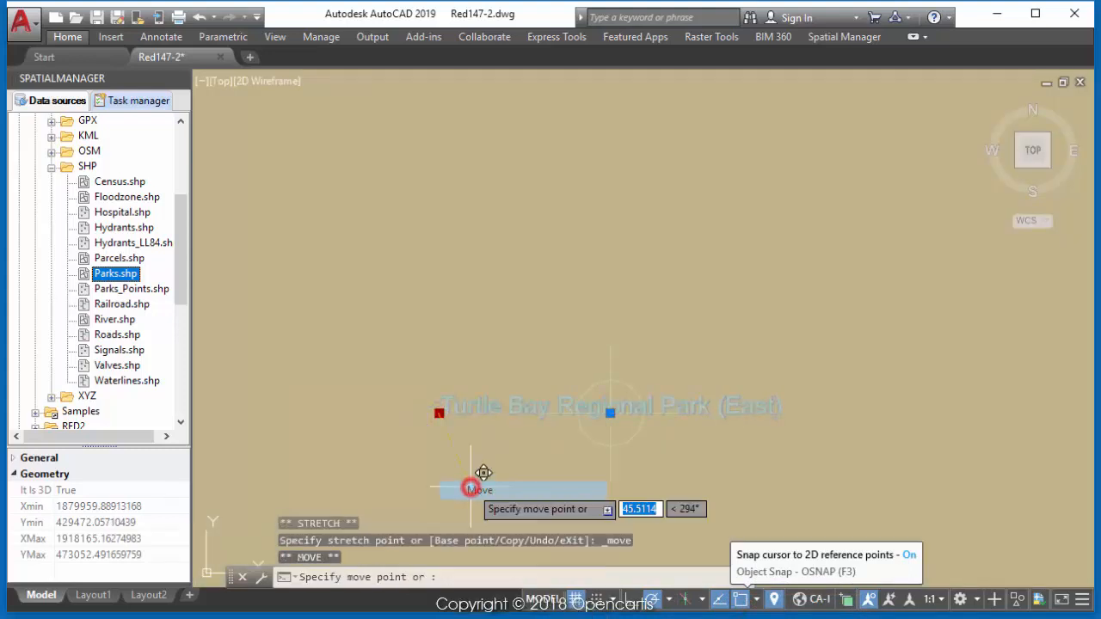
{"action": "left_click", "coordinate": [439, 309]}
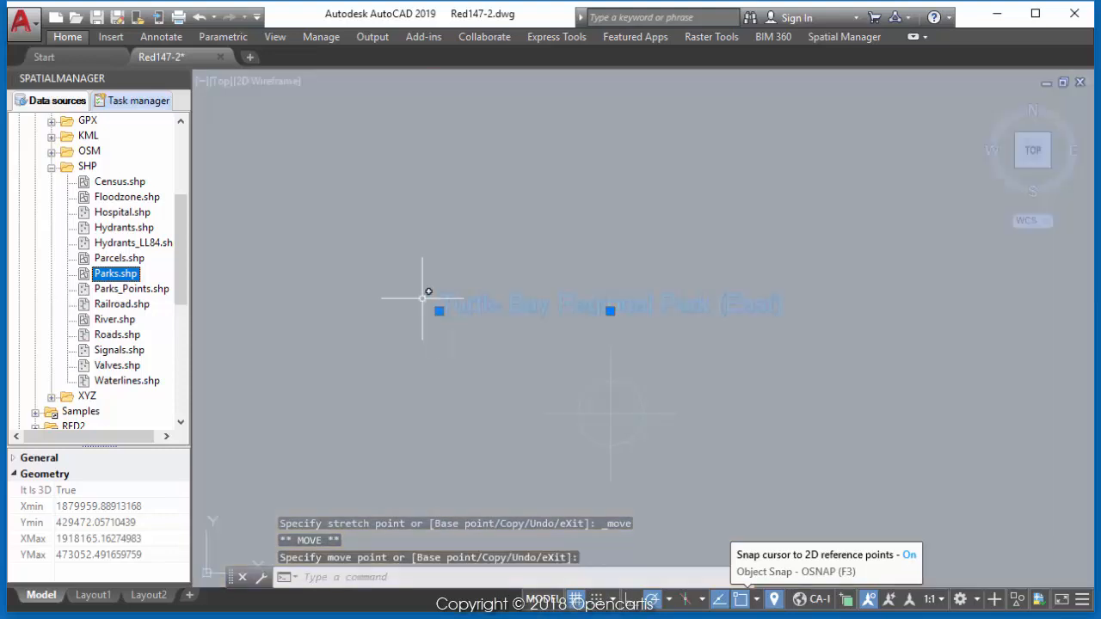
Assign the selected park name labels to the Park labels layer and clear the selection.
{"action": "left_click", "coordinate": [72, 38]}
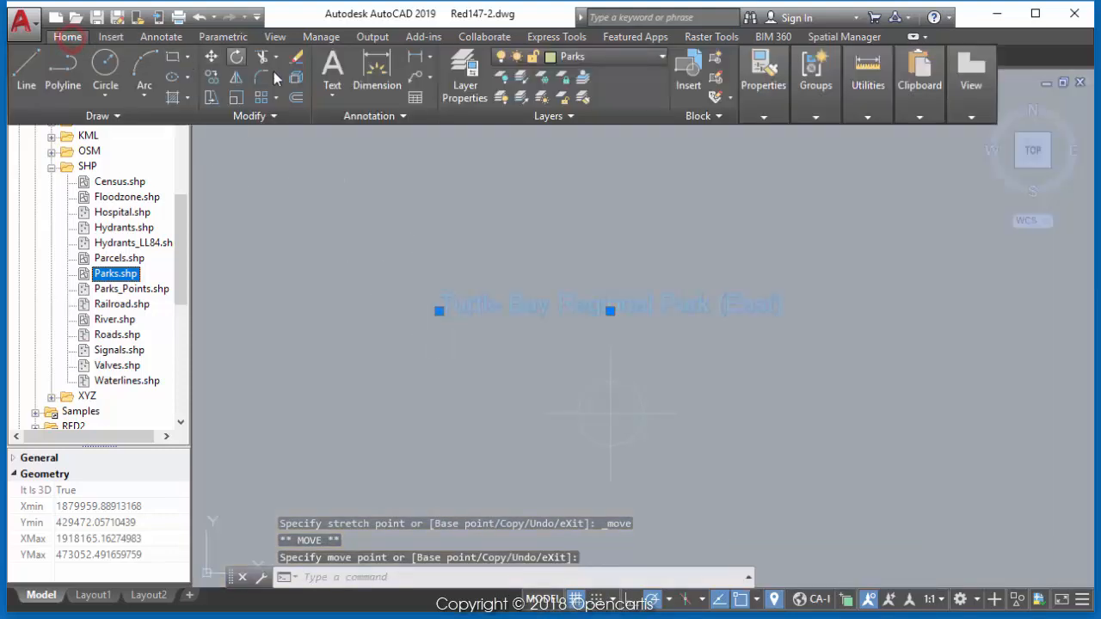
{"action": "left_click", "coordinate": [651, 60]}
{"action": "left_click", "coordinate": [588, 116]}
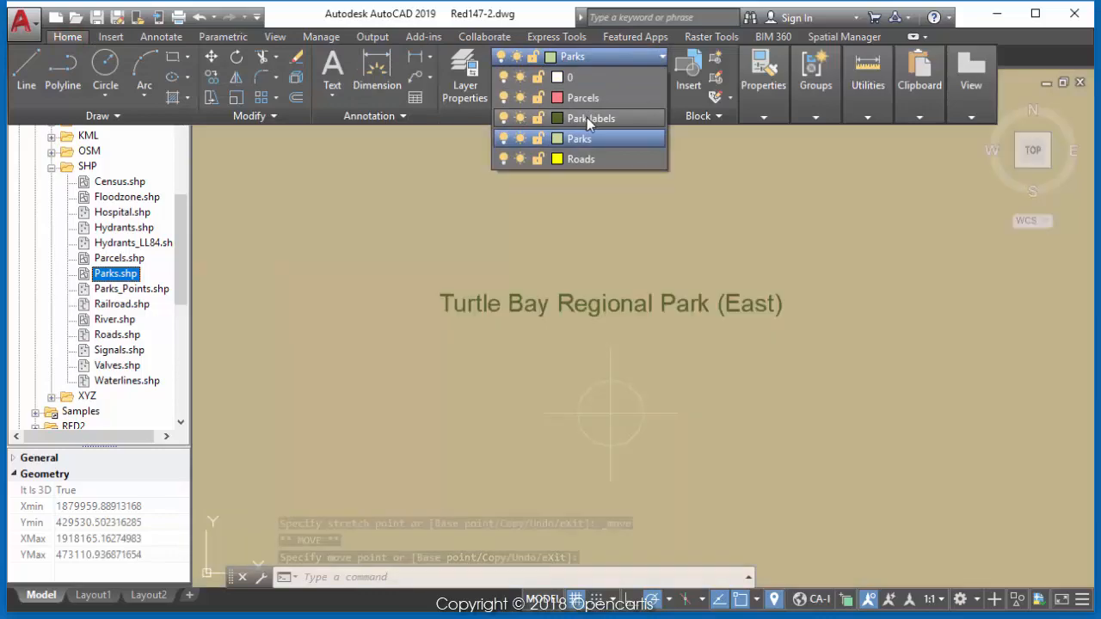
{"action": "key", "text": "Escape"}
Start another import of Parks.shp into the current drawing, labelling the objects by the STNAME field.
{"action": "scroll", "coordinate": [521, 296], "scroll_direction": "down", "scroll_amount": 10}
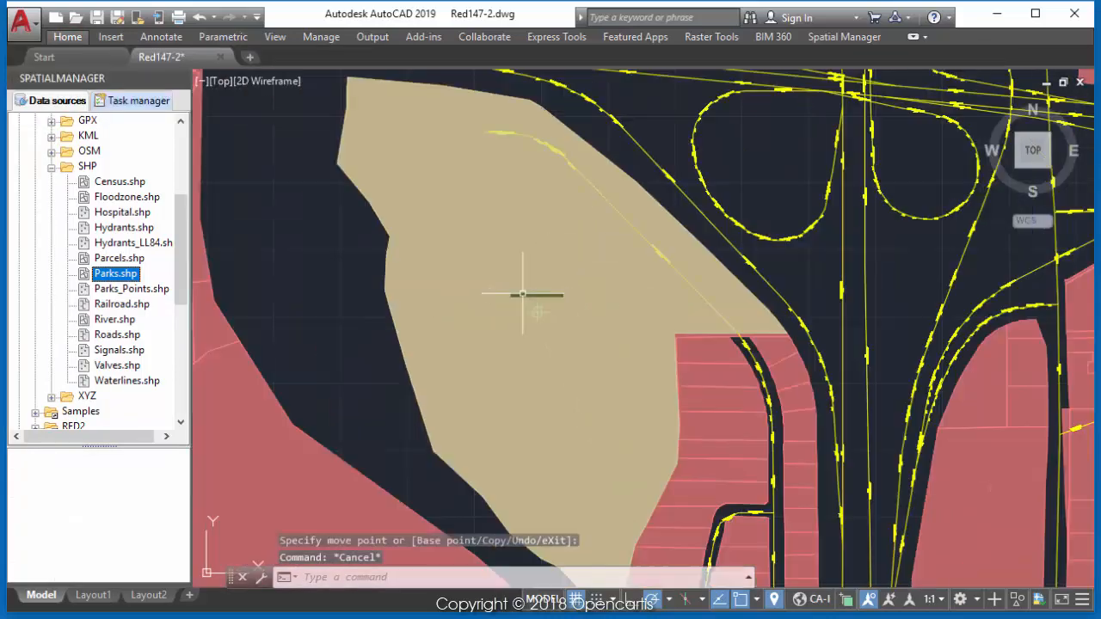
{"action": "scroll", "coordinate": [520, 296], "scroll_direction": "up", "scroll_amount": 3}
{"action": "scroll", "coordinate": [521, 222], "scroll_direction": "up", "scroll_amount": 6}
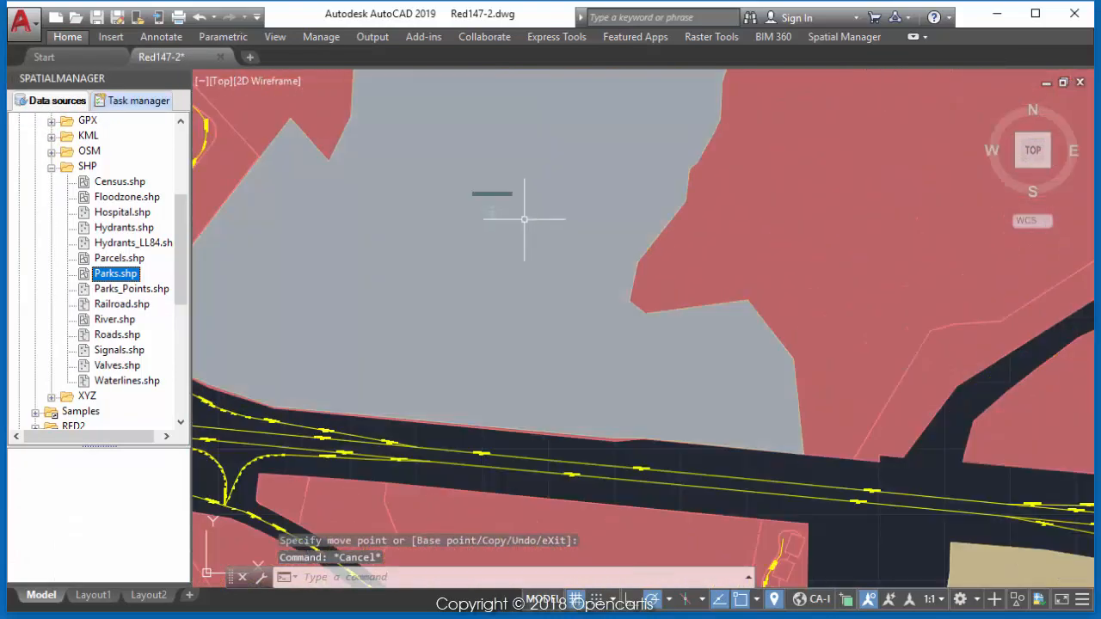
{"action": "scroll", "coordinate": [521, 213], "scroll_direction": "down", "scroll_amount": 3}
{"action": "scroll", "coordinate": [503, 202], "scroll_direction": "up", "scroll_amount": 3}
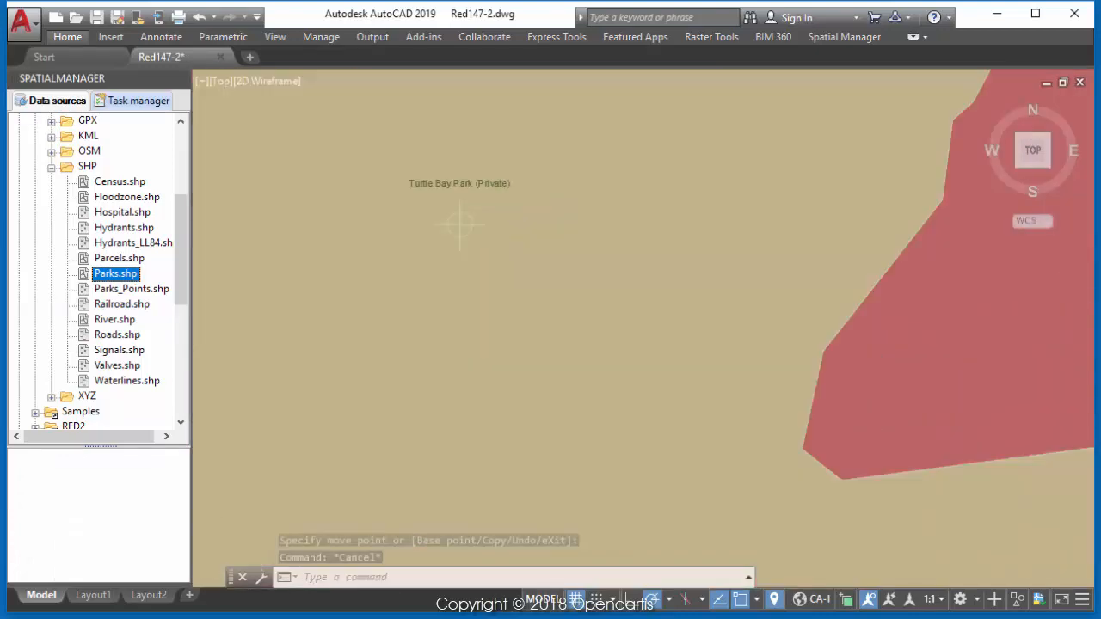
{"action": "right_click", "coordinate": [111, 273]}
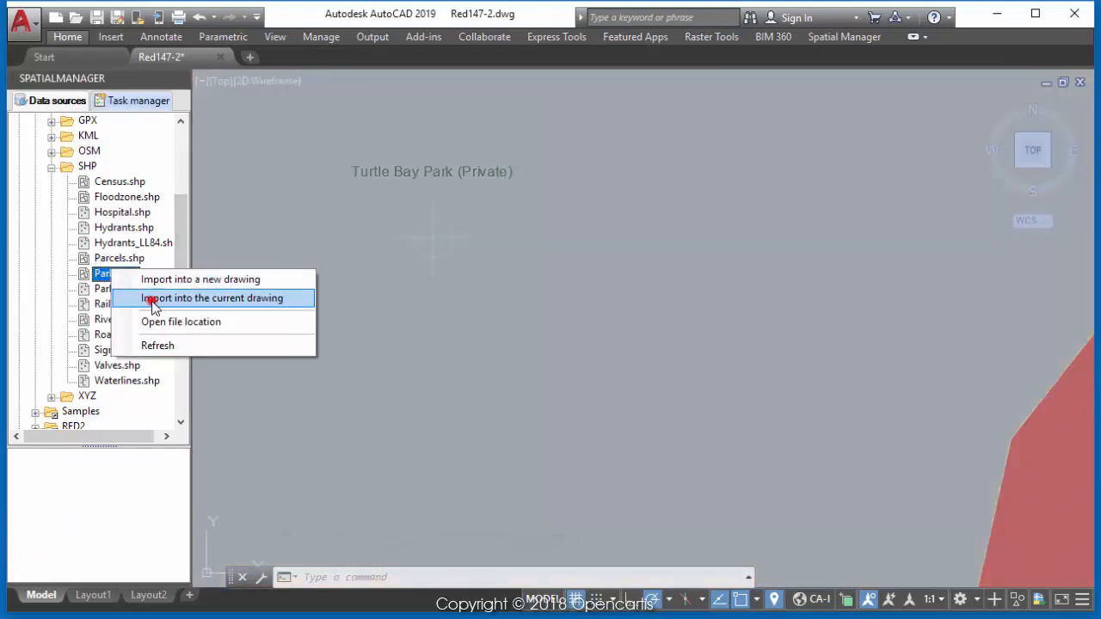
{"action": "left_click", "coordinate": [157, 301]}
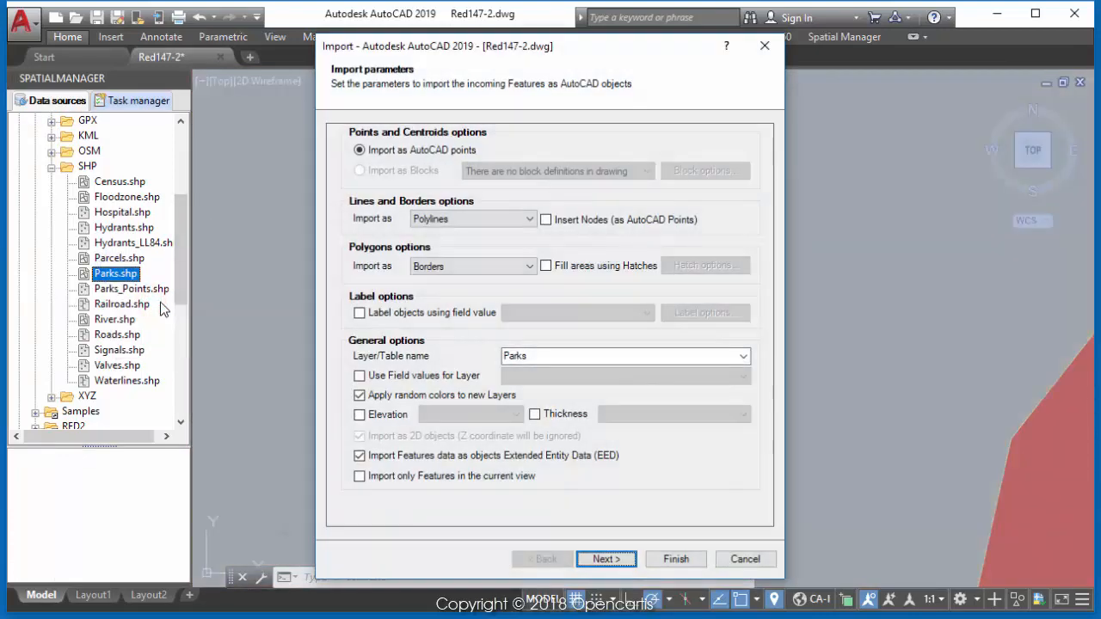
{"action": "left_click", "coordinate": [479, 312]}
{"action": "left_click", "coordinate": [532, 316]}
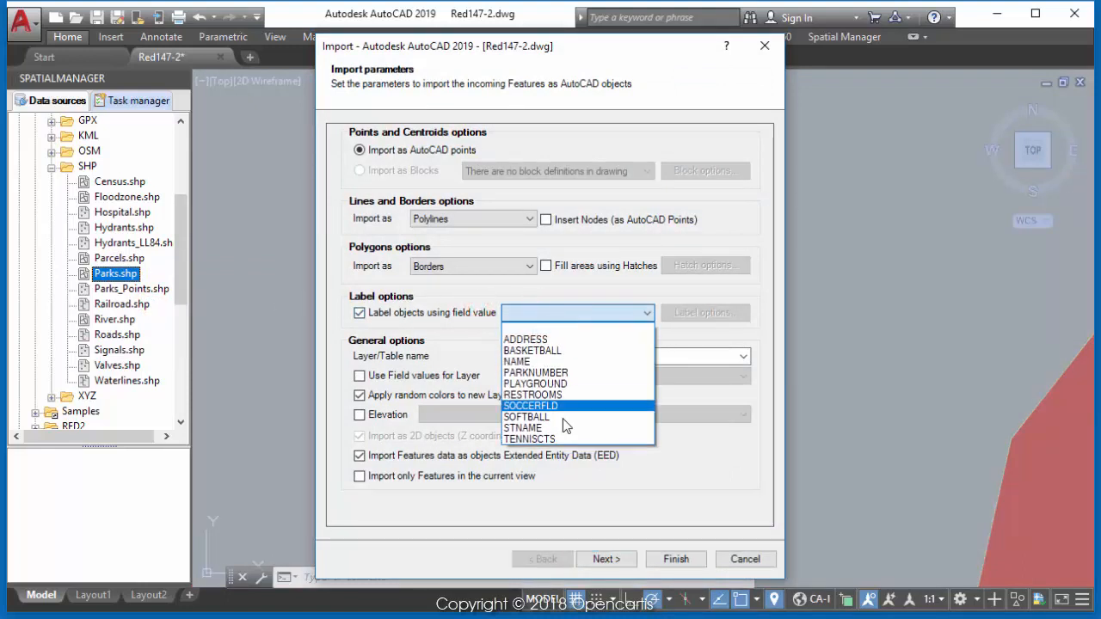
{"action": "left_click", "coordinate": [576, 430]}
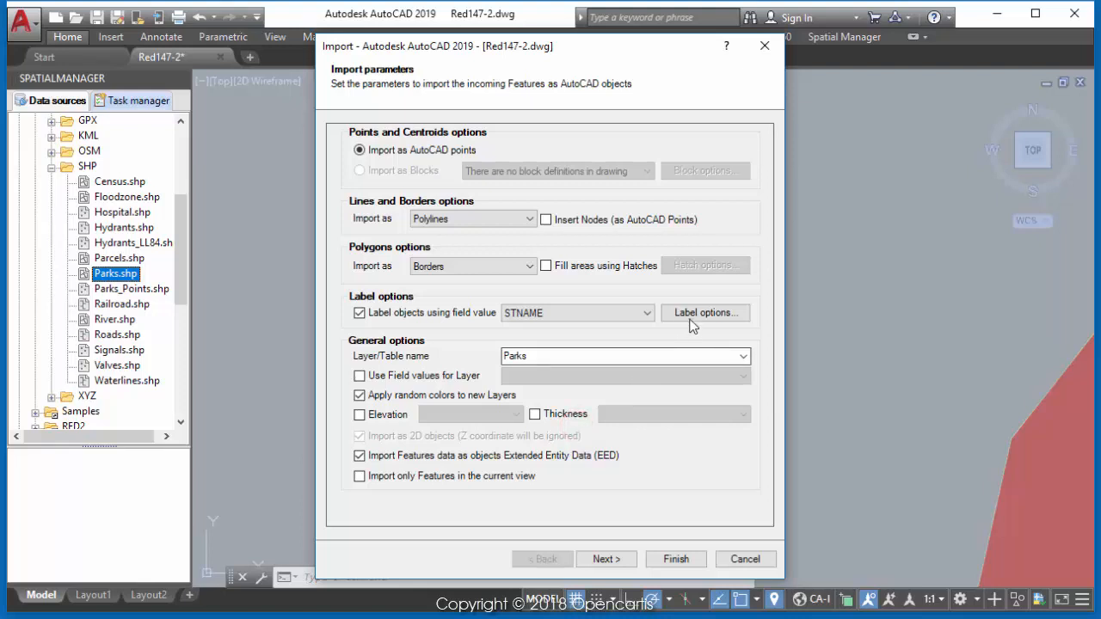
Set the labels' default height to 7, save the label options and run the Parks import.
{"action": "left_click", "coordinate": [698, 313]}
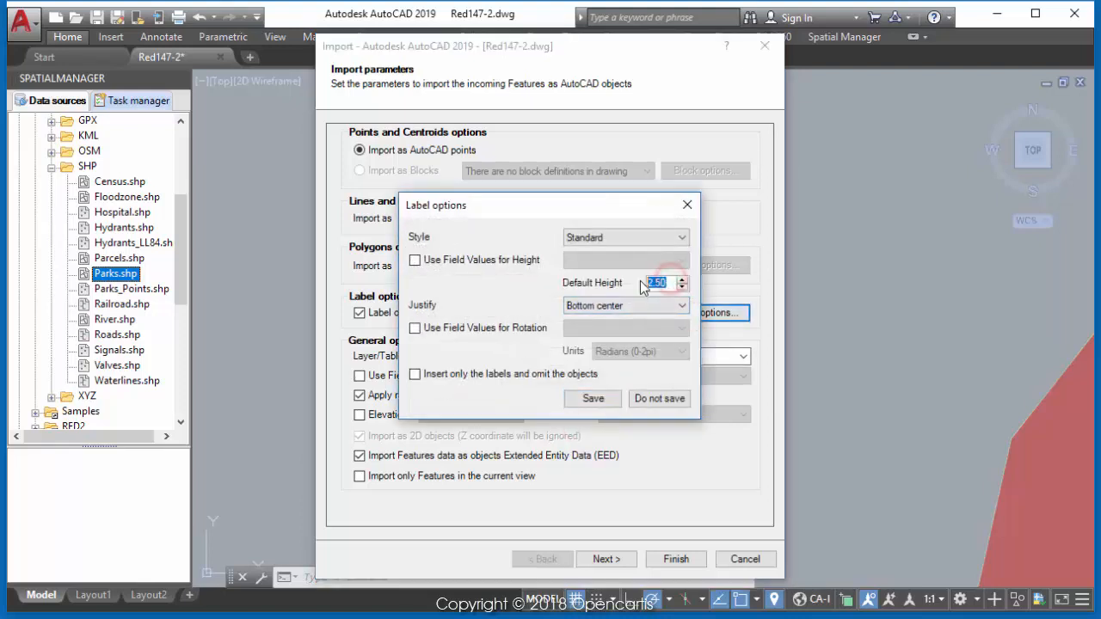
{"action": "type", "text": "7"}
{"action": "left_click", "coordinate": [576, 403]}
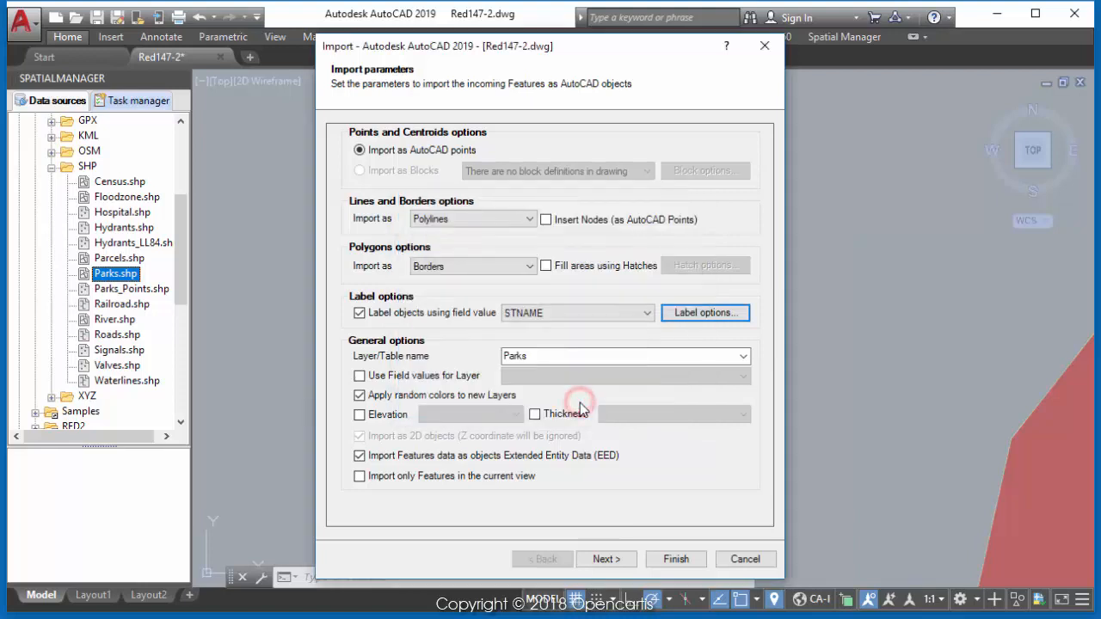
{"action": "left_click", "coordinate": [659, 556]}
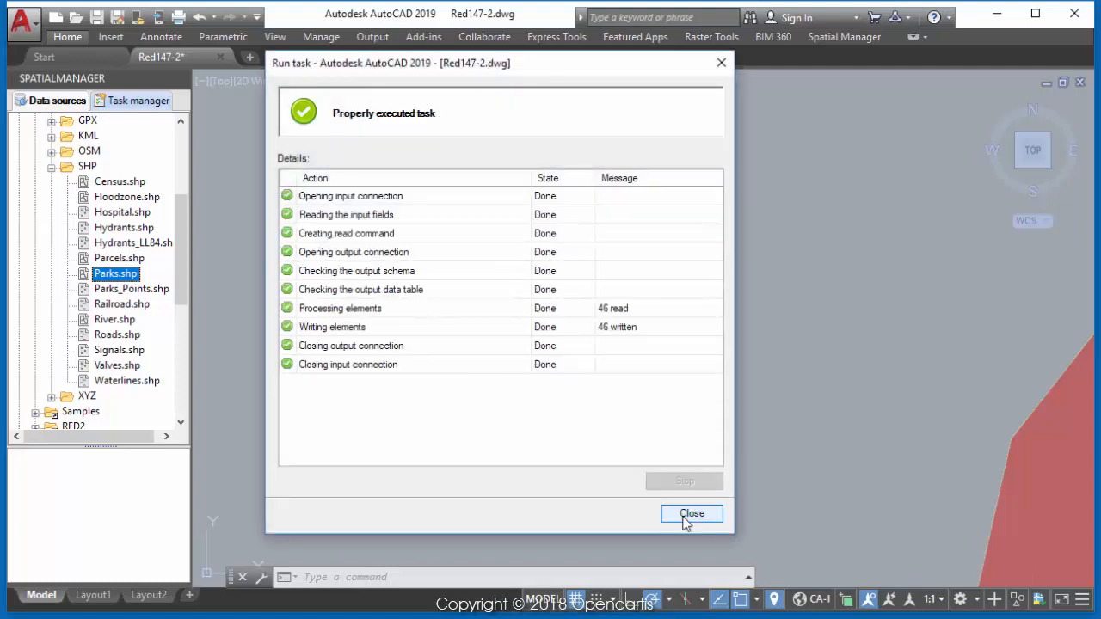
{"action": "left_click", "coordinate": [685, 513]}
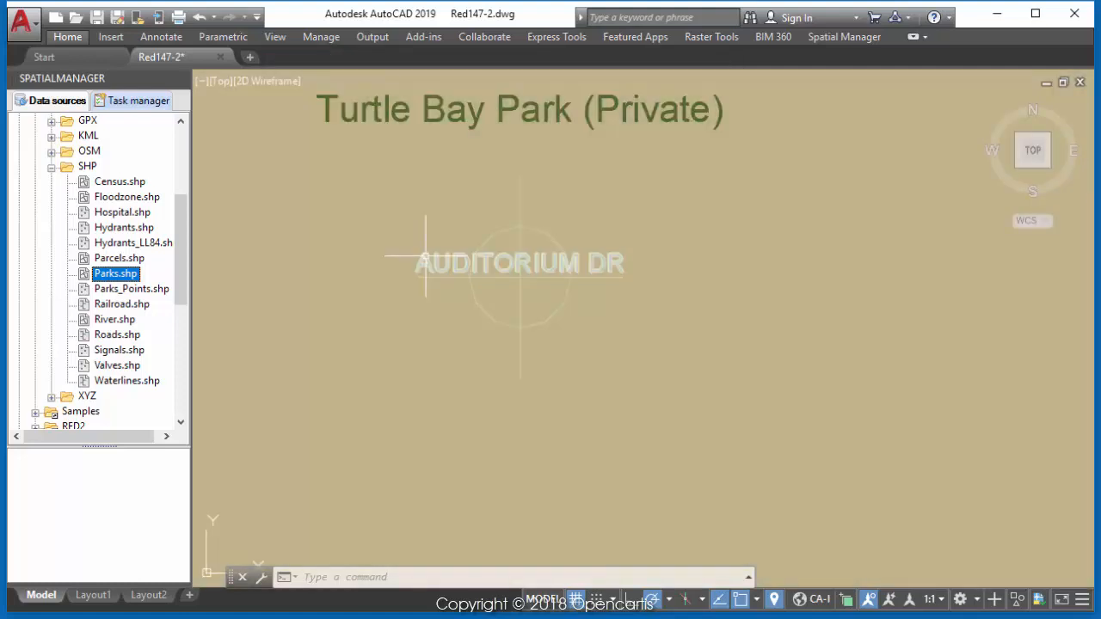
Select all the park street name labels using Select Similar and move them up to just below the park names.
{"action": "left_click", "coordinate": [425, 255]}
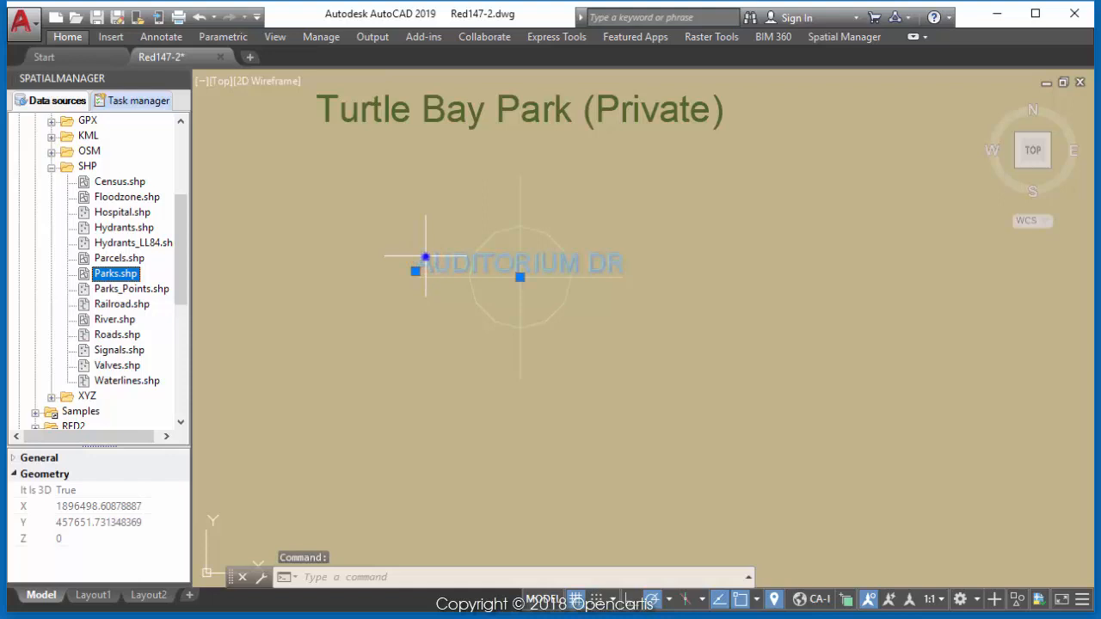
{"action": "right_click", "coordinate": [425, 255]}
{"action": "left_click", "coordinate": [501, 567]}
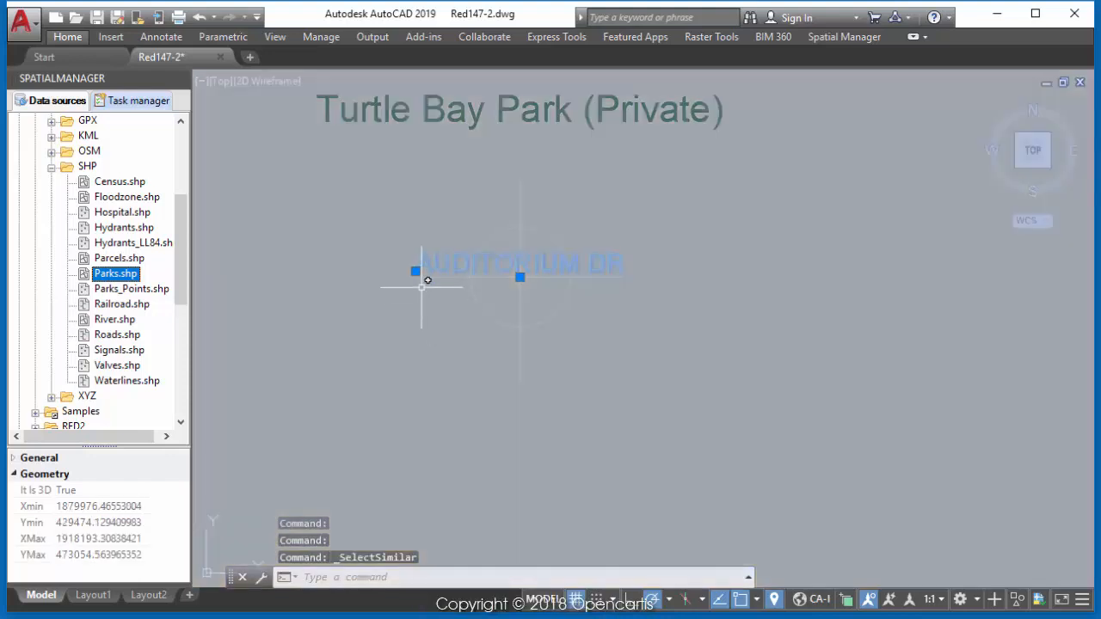
{"action": "left_click", "coordinate": [415, 271]}
{"action": "right_click", "coordinate": [417, 272]}
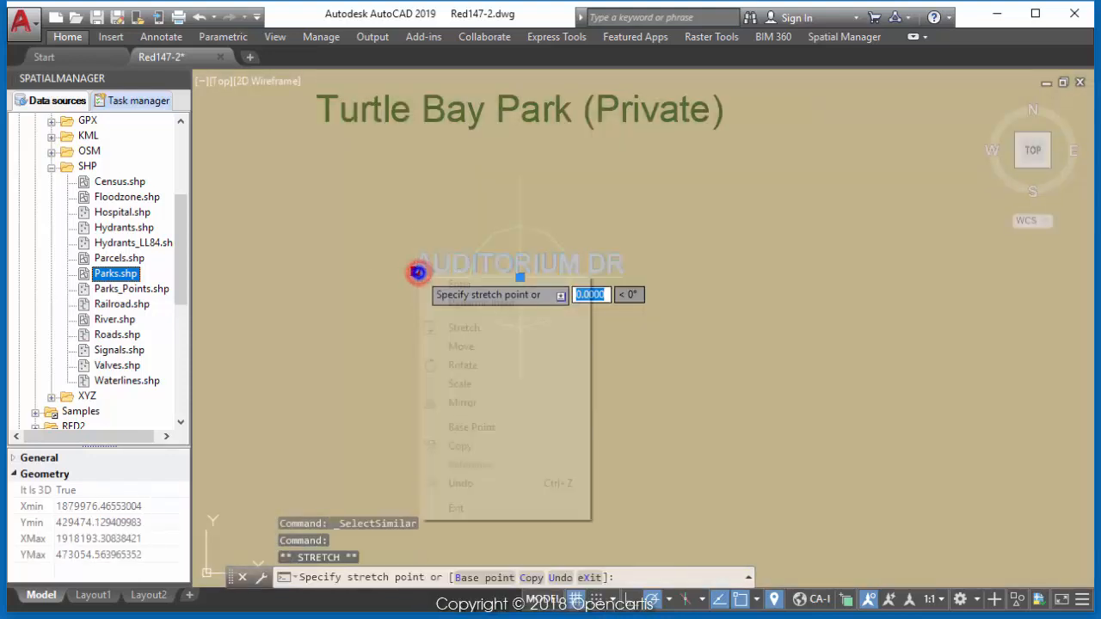
{"action": "left_click", "coordinate": [464, 347]}
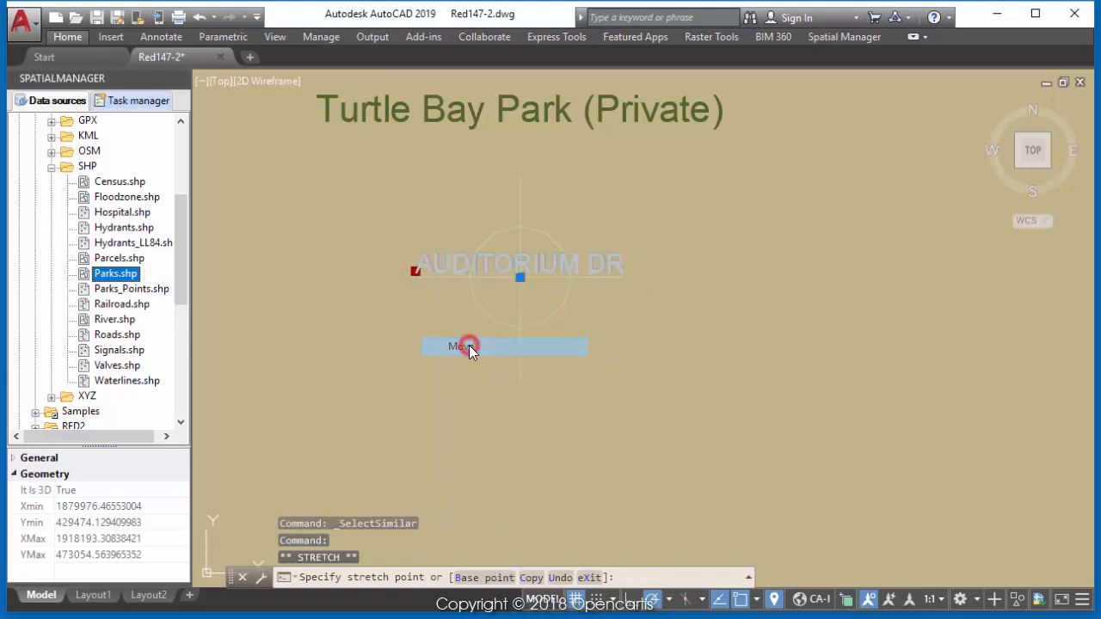
{"action": "left_click", "coordinate": [421, 158]}
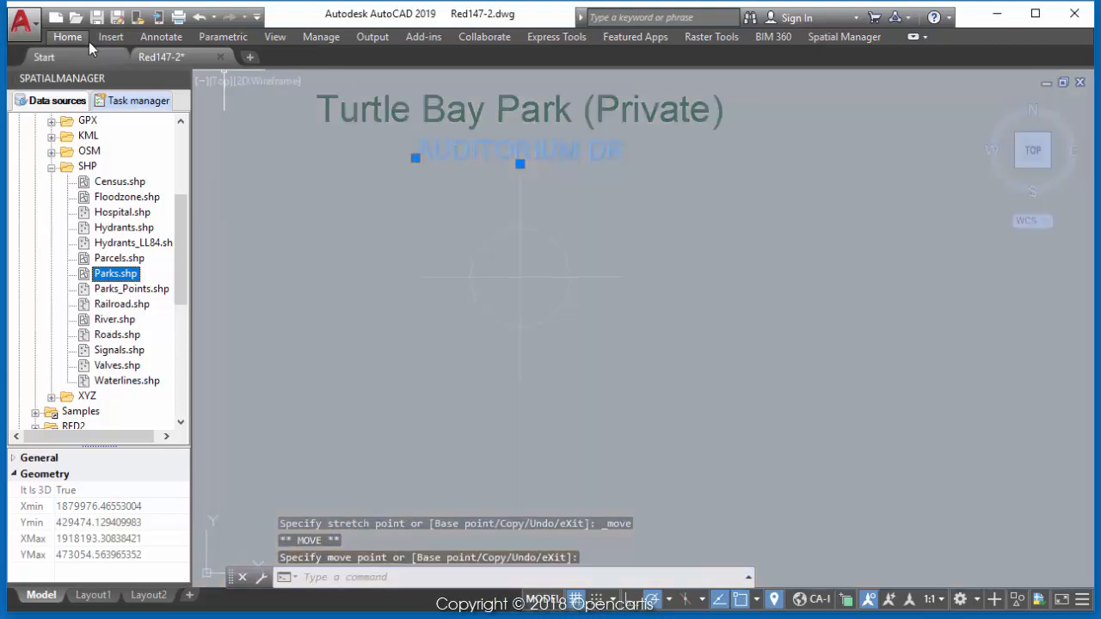
Put the selected street name labels on the Park labels layer and deselect them.
{"action": "left_click", "coordinate": [70, 37]}
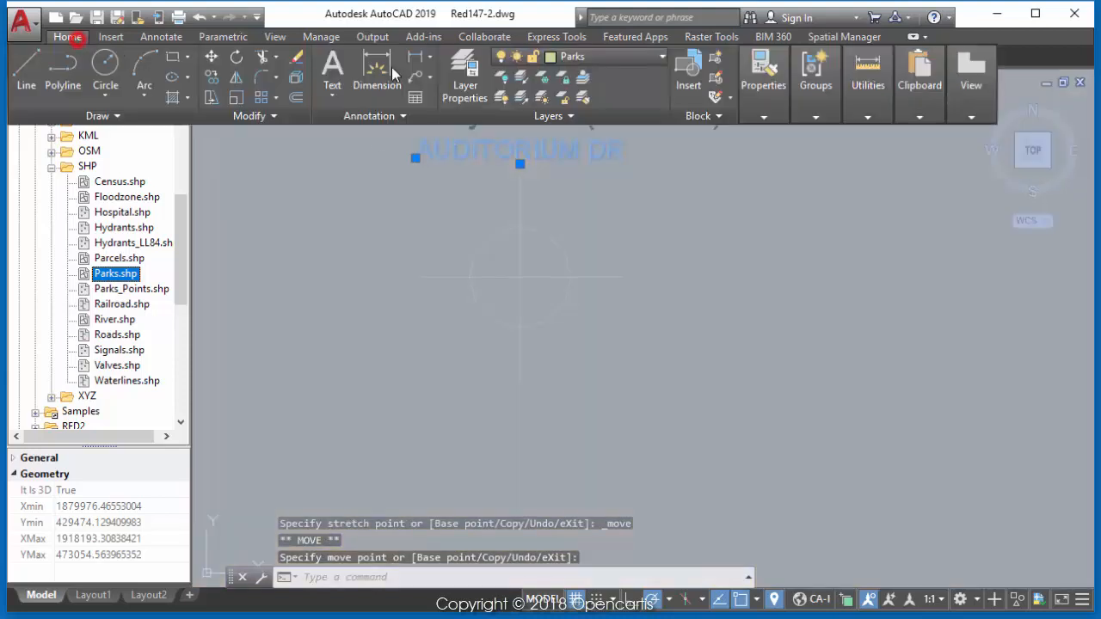
{"action": "left_click", "coordinate": [658, 58]}
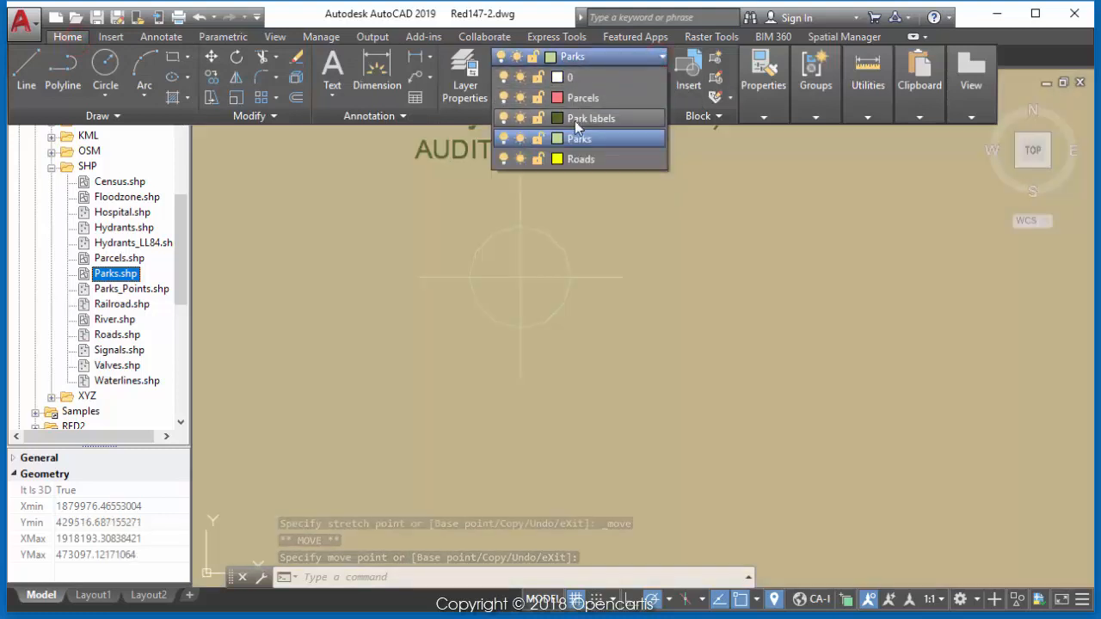
{"action": "left_click", "coordinate": [574, 121]}
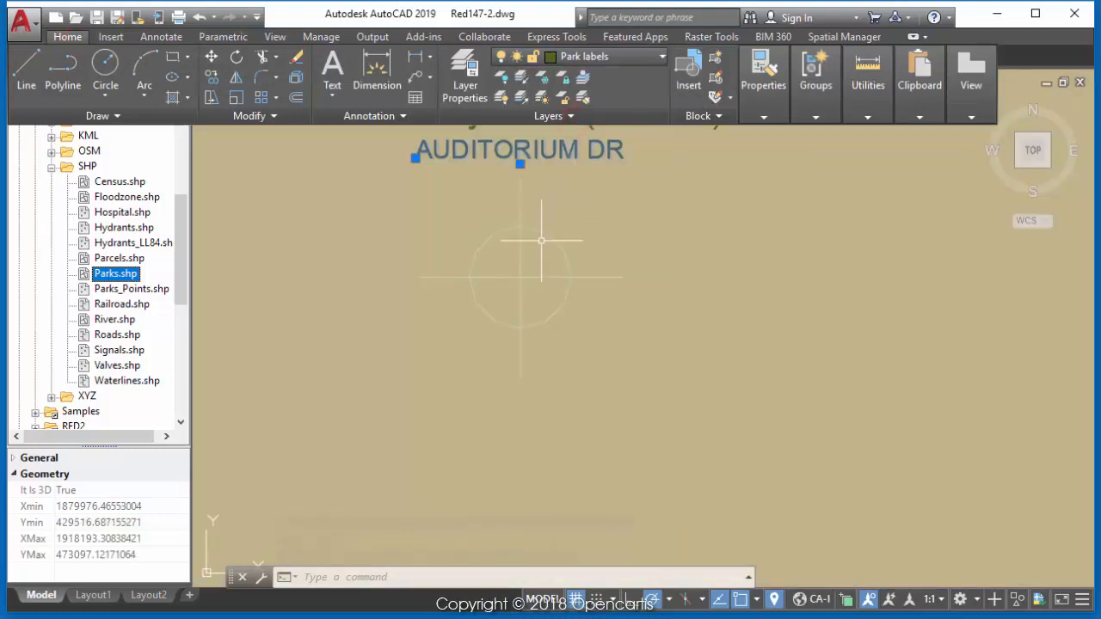
{"action": "key", "text": "Escape"}
Examine the paired park name and street name labels in several parks across the map.
{"action": "scroll", "coordinate": [550, 238], "scroll_direction": "down", "scroll_amount": 2}
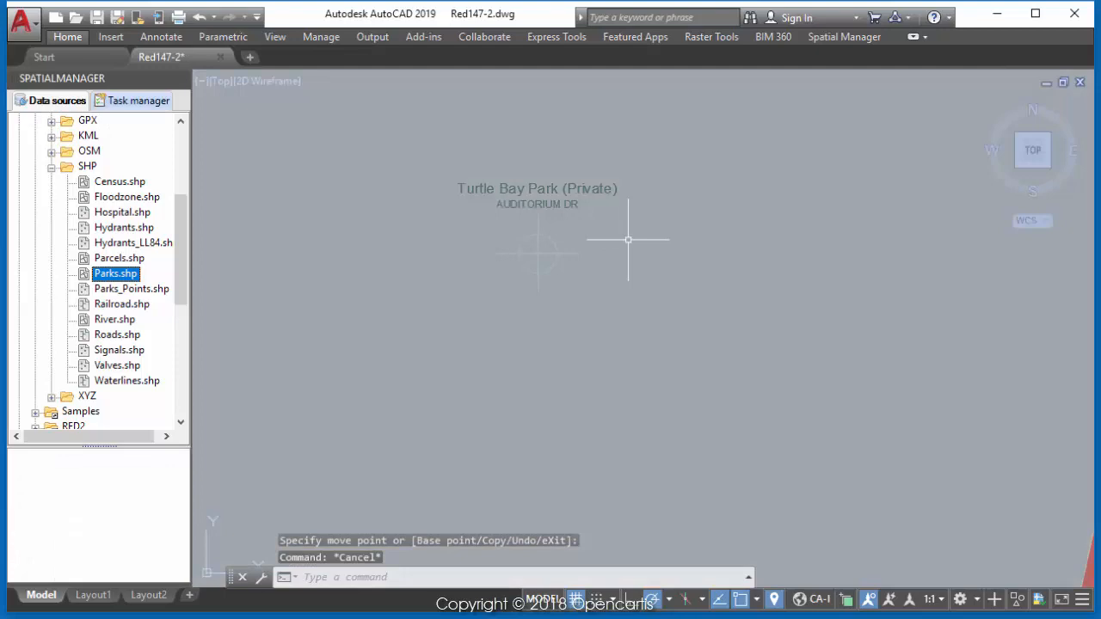
{"action": "scroll", "coordinate": [628, 239], "scroll_direction": "down", "scroll_amount": 5}
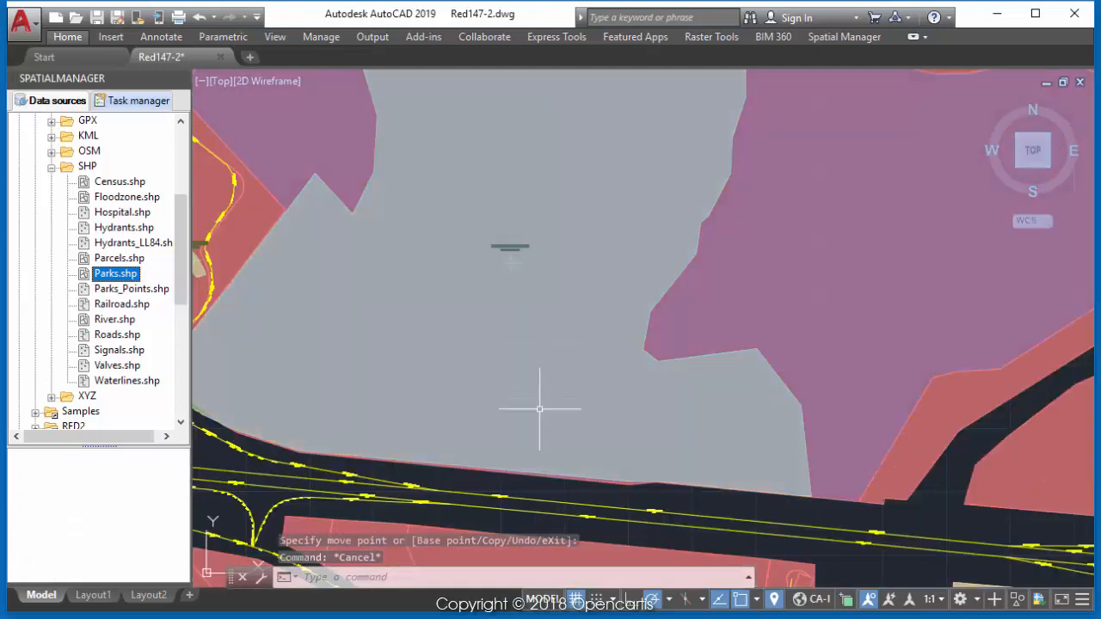
{"action": "scroll", "coordinate": [539, 409], "scroll_direction": "down", "scroll_amount": 5}
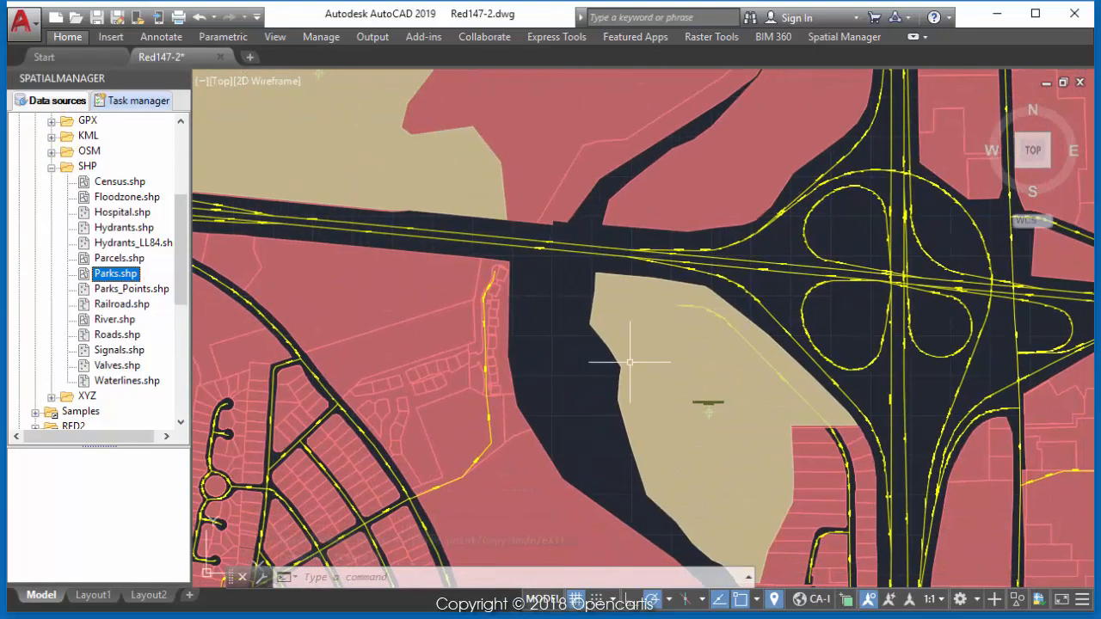
{"action": "scroll", "coordinate": [653, 378], "scroll_direction": "up", "scroll_amount": 8}
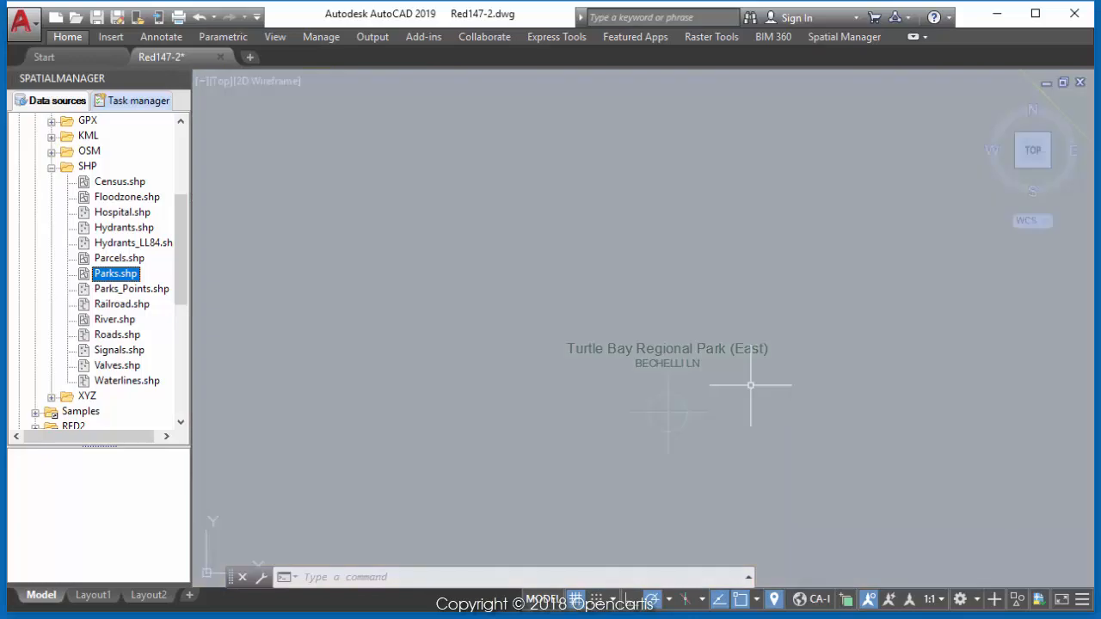
{"action": "scroll", "coordinate": [750, 385], "scroll_direction": "down", "scroll_amount": 10}
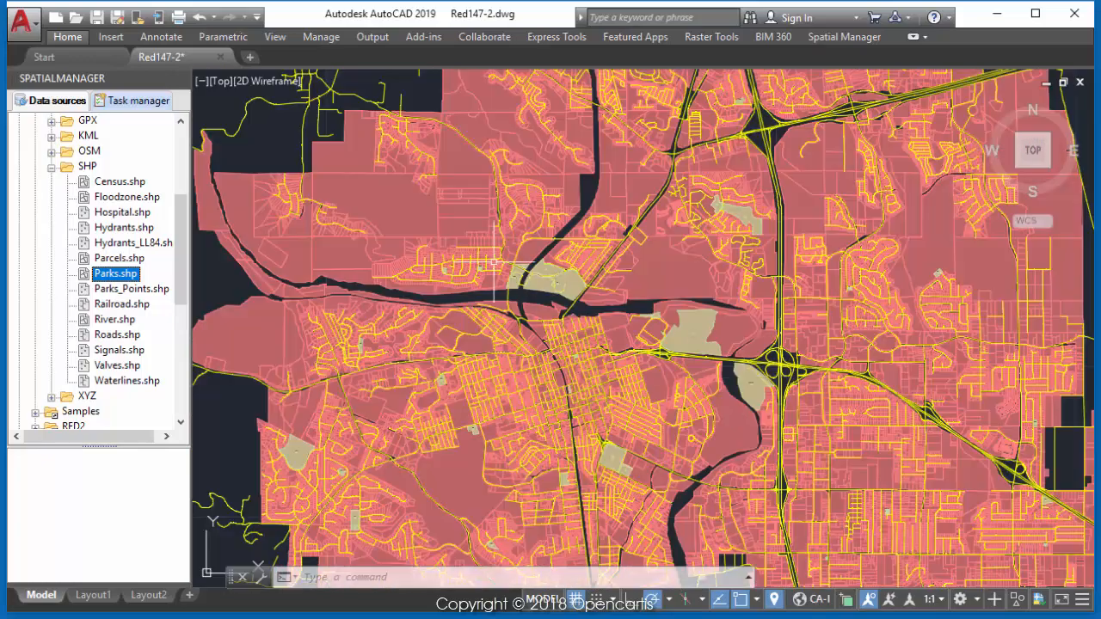
{"action": "scroll", "coordinate": [516, 275], "scroll_direction": "up", "scroll_amount": 12}
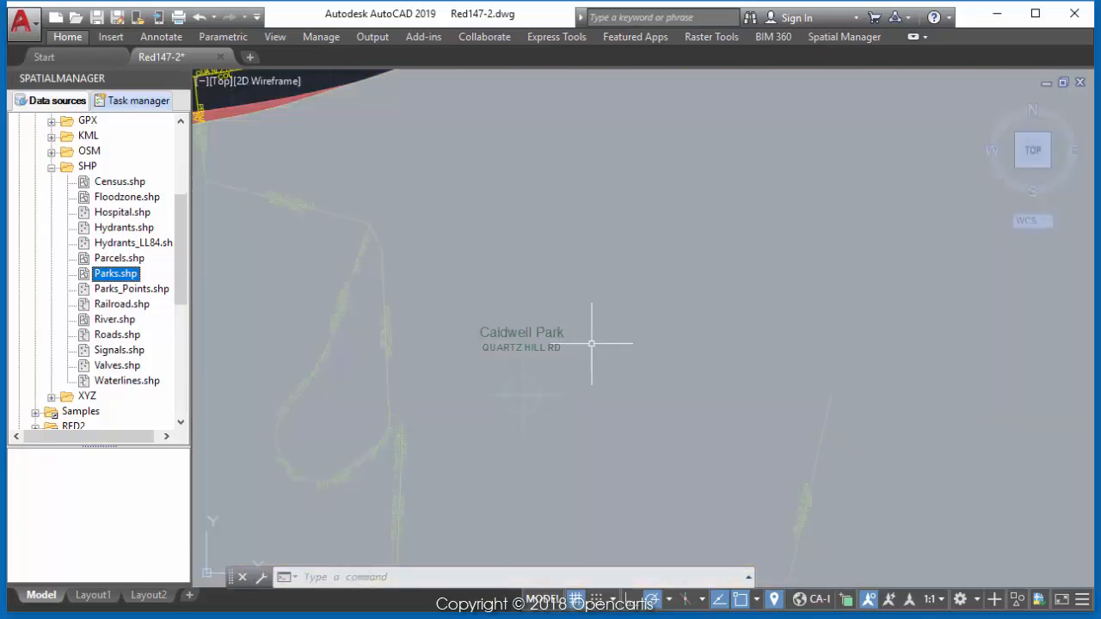
{"action": "scroll", "coordinate": [594, 345], "scroll_direction": "up", "scroll_amount": 3}
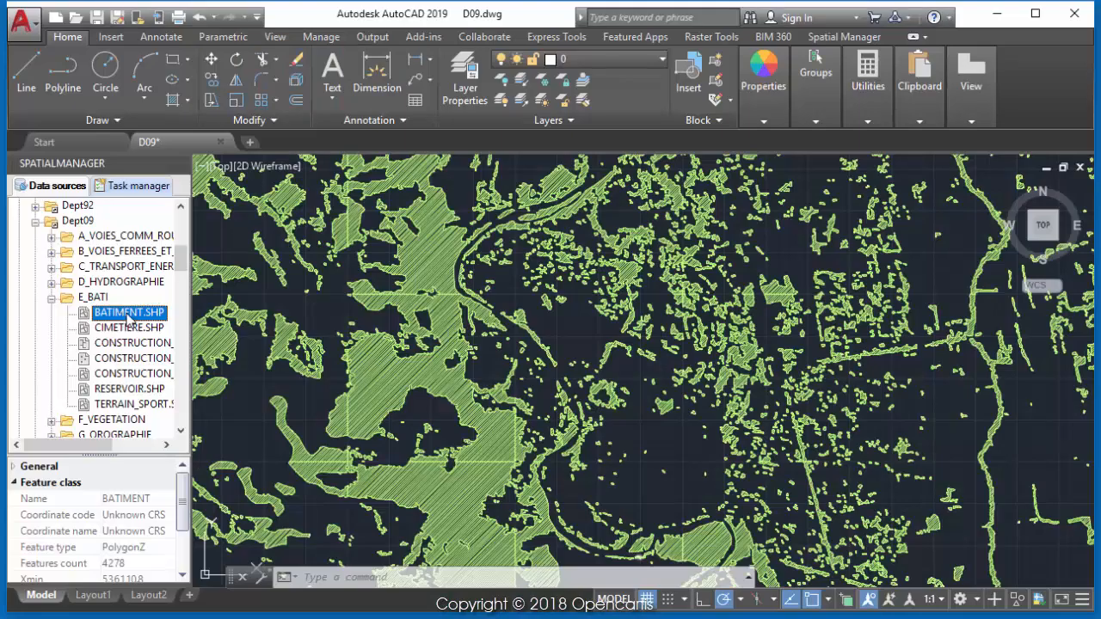
Import BATIMENT.SHP into the current drawing, filling areas with hatches and using the NATURE field values for layers.
{"action": "right_click", "coordinate": [128, 314]}
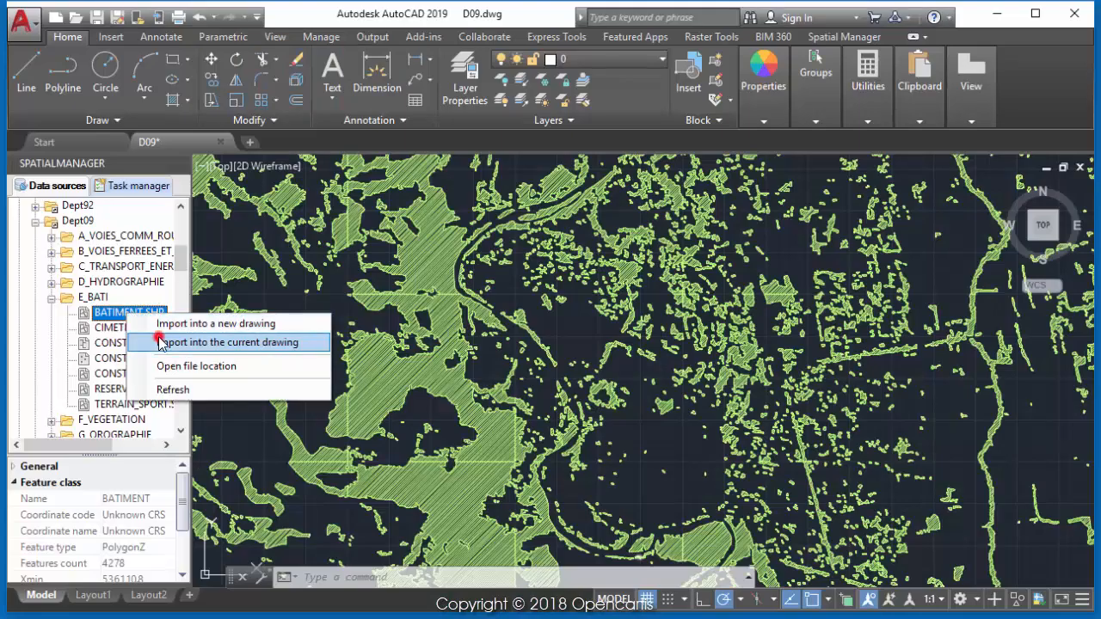
{"action": "left_click", "coordinate": [159, 343]}
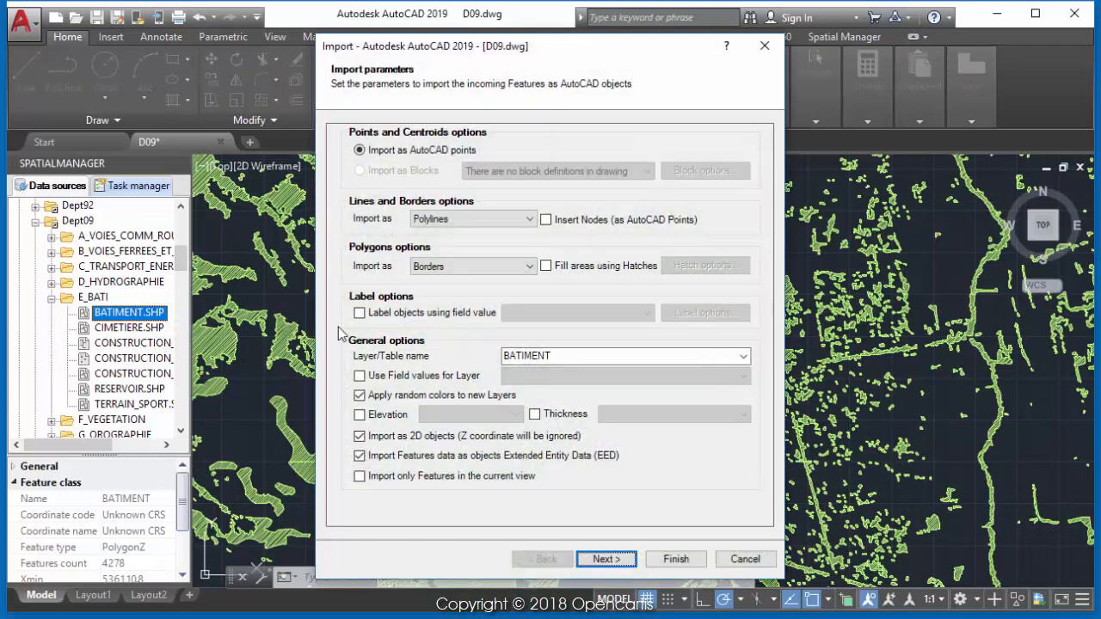
{"action": "left_click", "coordinate": [545, 266]}
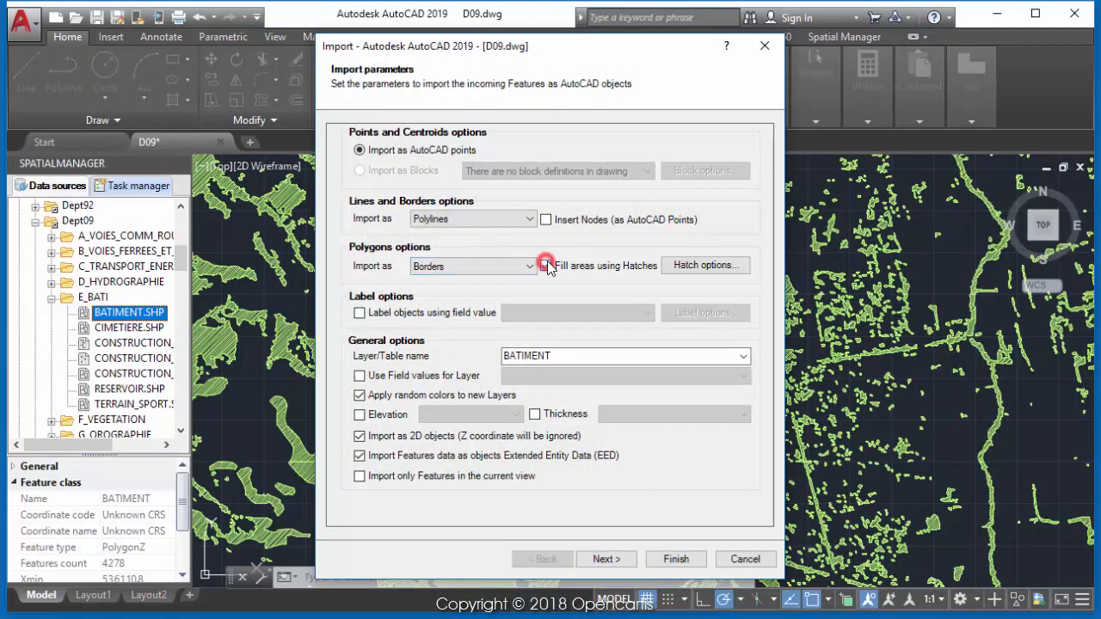
{"action": "left_click", "coordinate": [441, 383]}
{"action": "left_click", "coordinate": [504, 375]}
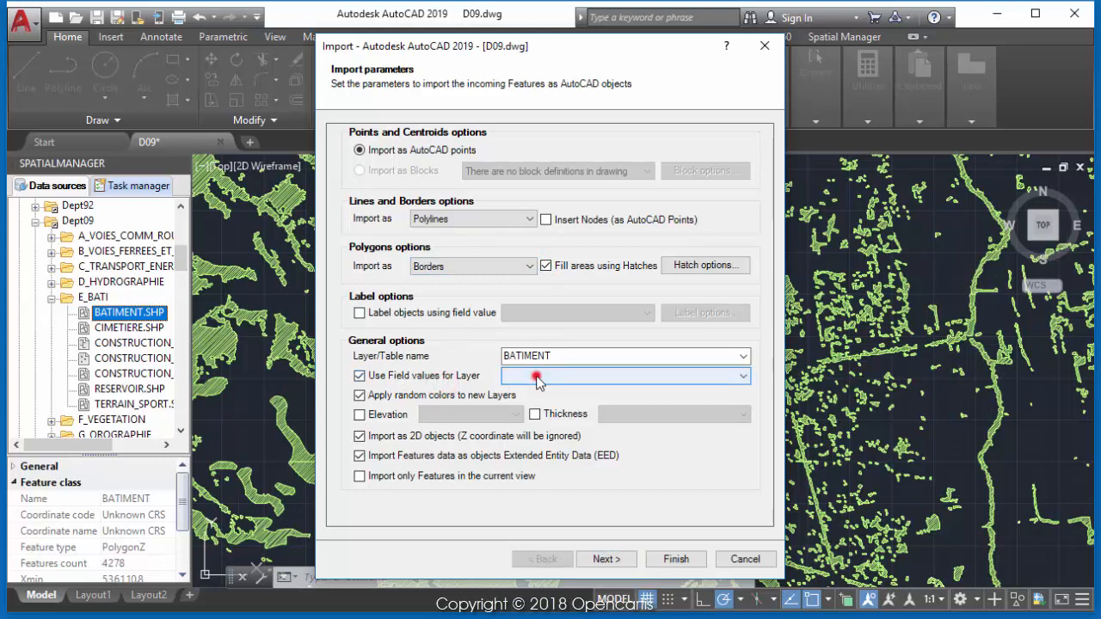
{"action": "left_click", "coordinate": [526, 425]}
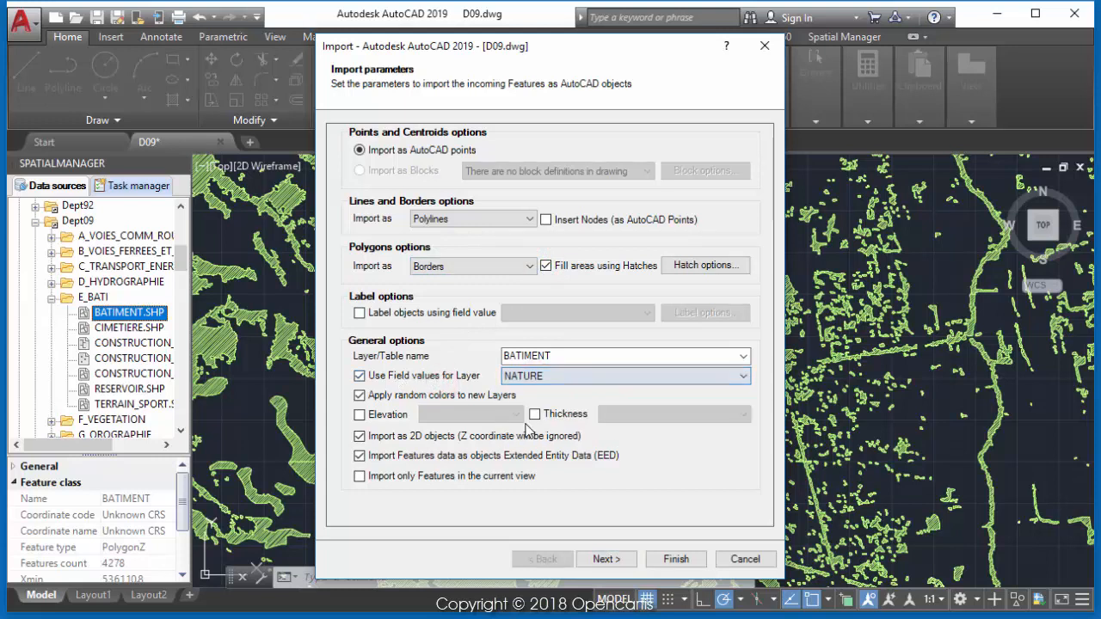
{"action": "left_click", "coordinate": [672, 559]}
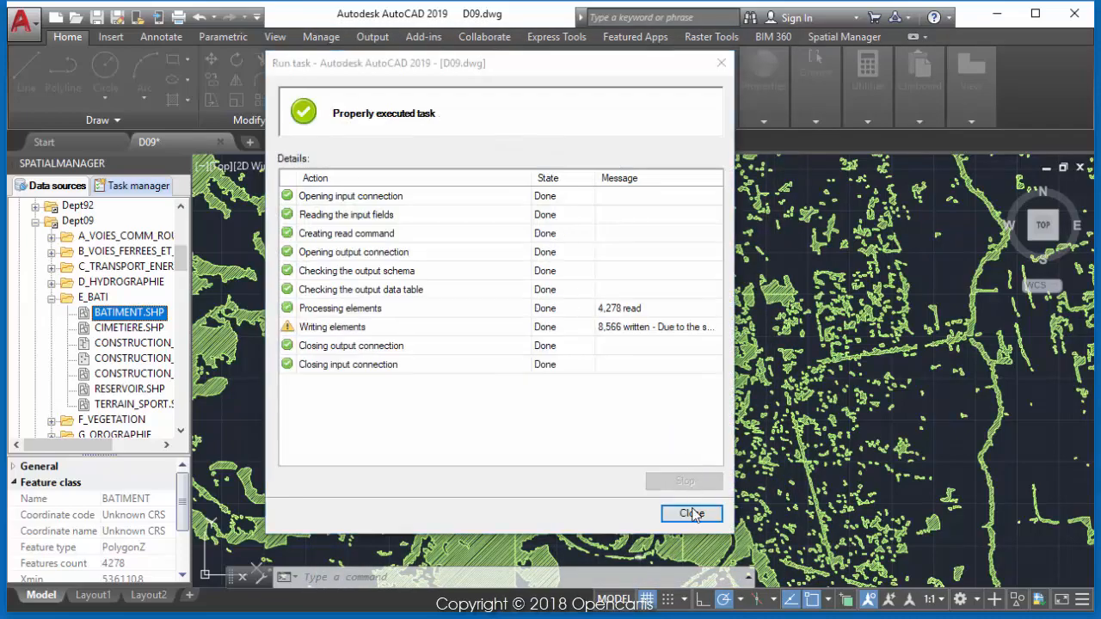
{"action": "left_click", "coordinate": [692, 514]}
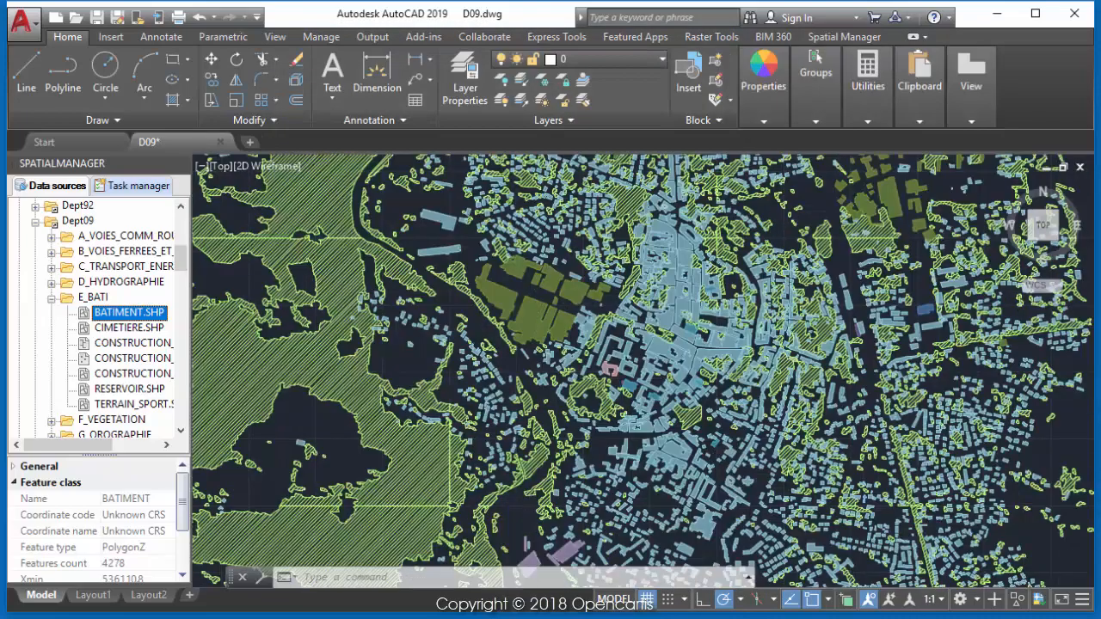
Examine the layer and BATIMENT table data of the pink building, then deselect it.
{"action": "scroll", "coordinate": [619, 371], "scroll_direction": "up", "scroll_amount": 5}
{"action": "left_click", "coordinate": [564, 348]}
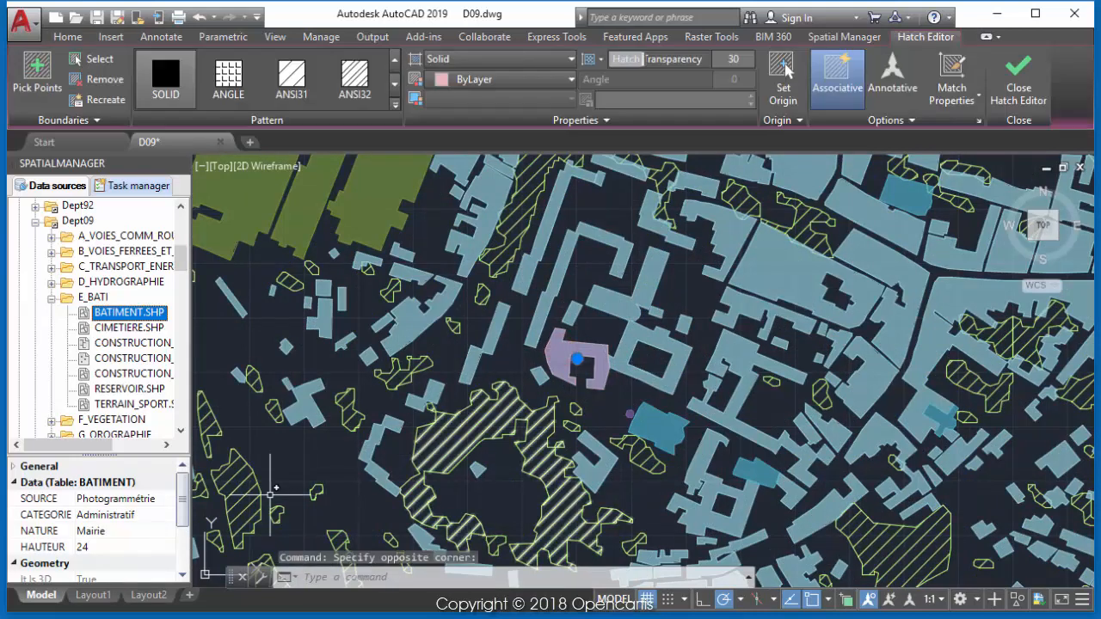
{"action": "left_click", "coordinate": [12, 465]}
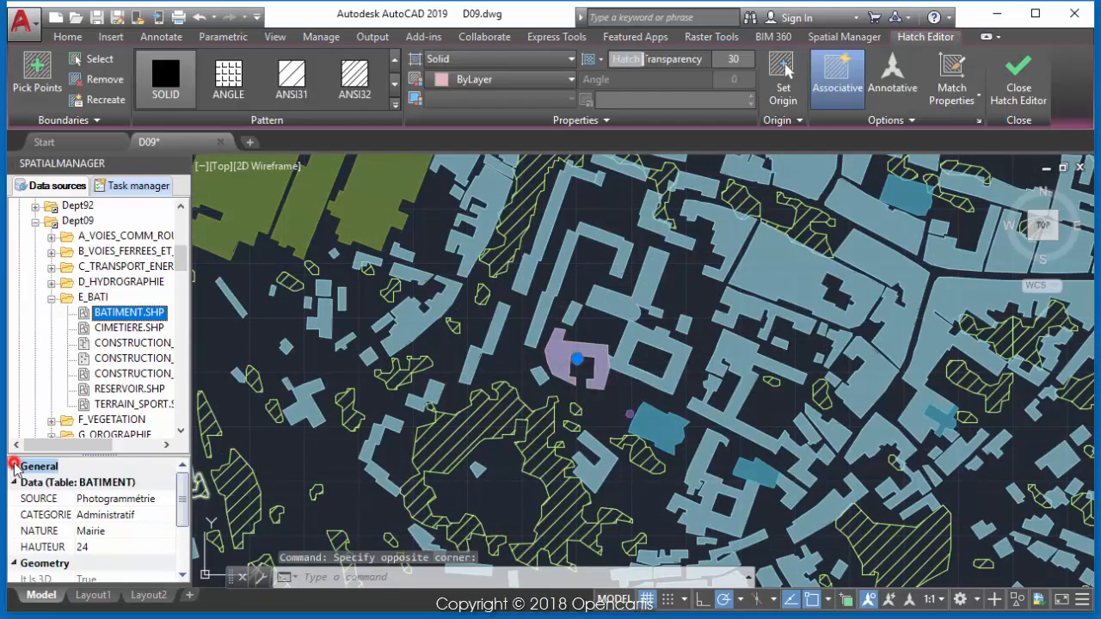
{"action": "left_click", "coordinate": [13, 465]}
{"action": "left_click_drag", "start_coordinate": [185, 475], "coordinate": [186, 493]}
{"action": "key", "text": "Escape"}
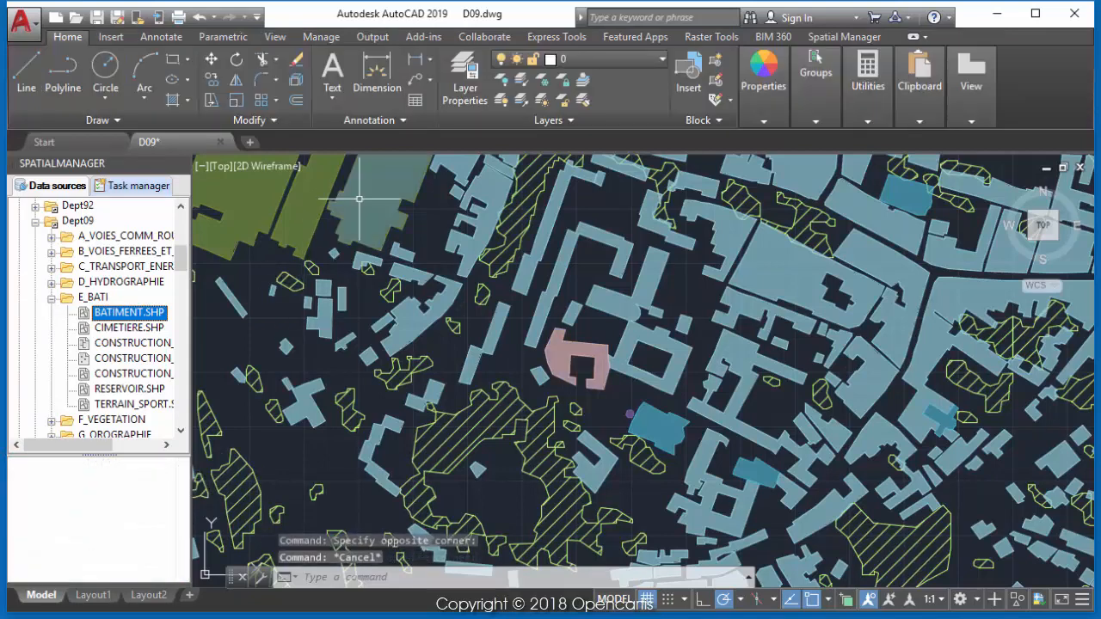
Check the layer and NATURE value of one of the large olive-green buildings and deselect it.
{"action": "left_click", "coordinate": [356, 192]}
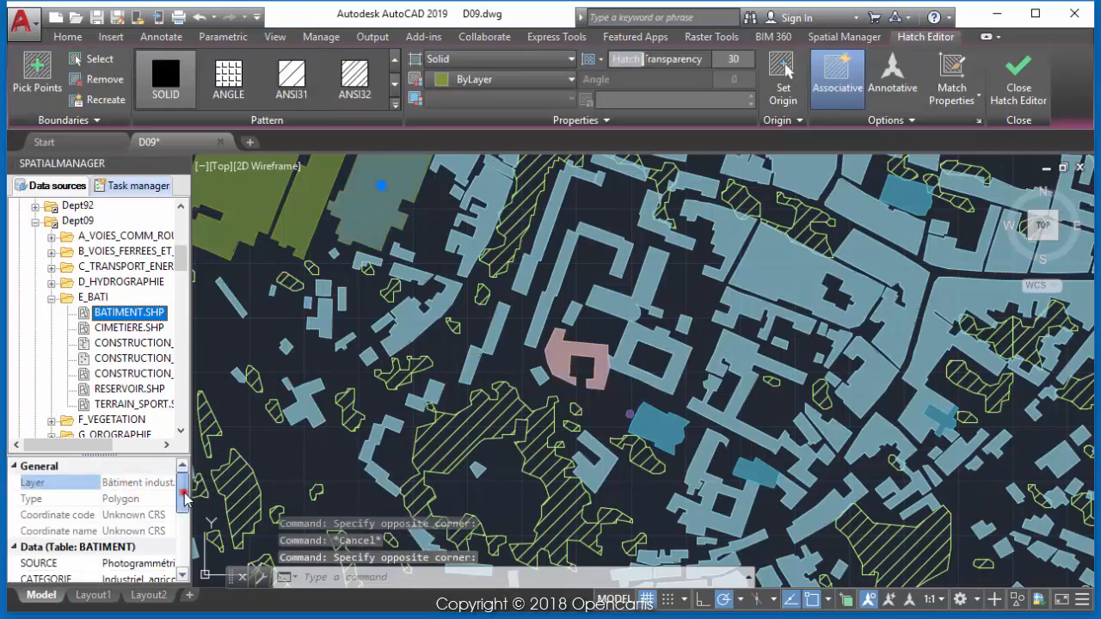
{"action": "left_click_drag", "start_coordinate": [182, 489], "coordinate": [183, 507]}
{"action": "left_click", "coordinate": [41, 535]}
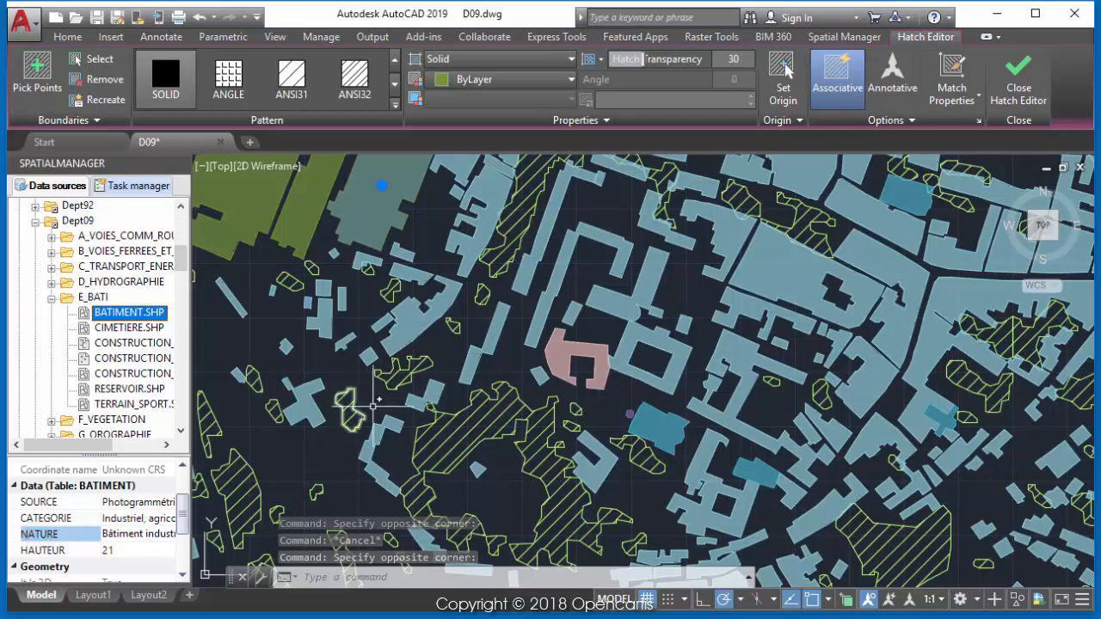
{"action": "key", "text": "Escape"}
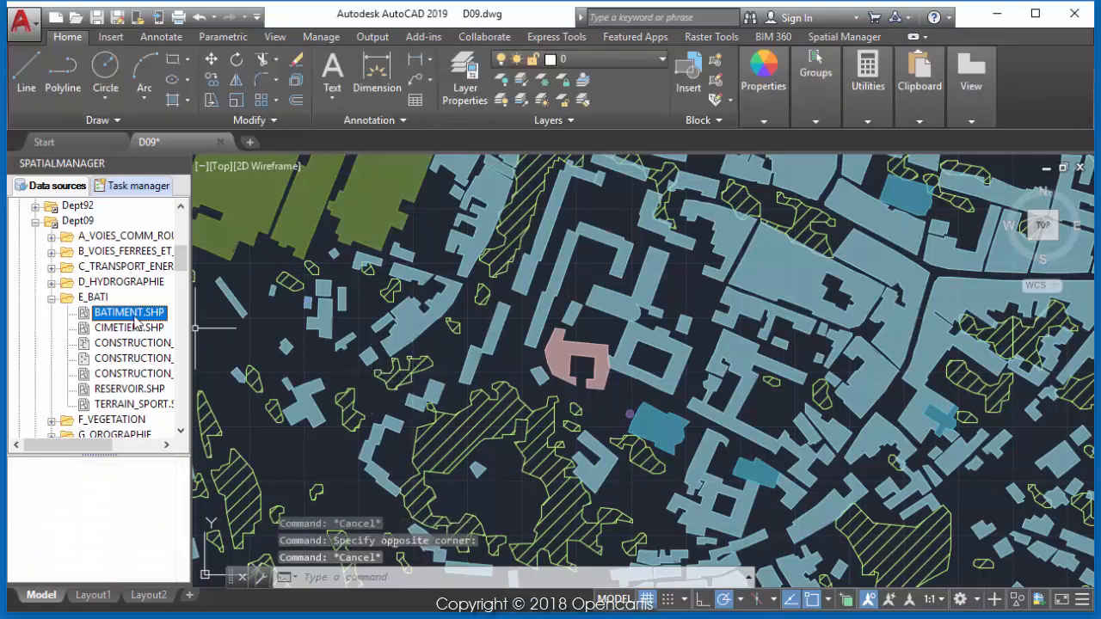
Set up another import of BATIMENT.SHP into the current drawing, labelling objects with the HAUTEUR field.
{"action": "left_click", "coordinate": [131, 315]}
{"action": "right_click", "coordinate": [142, 316]}
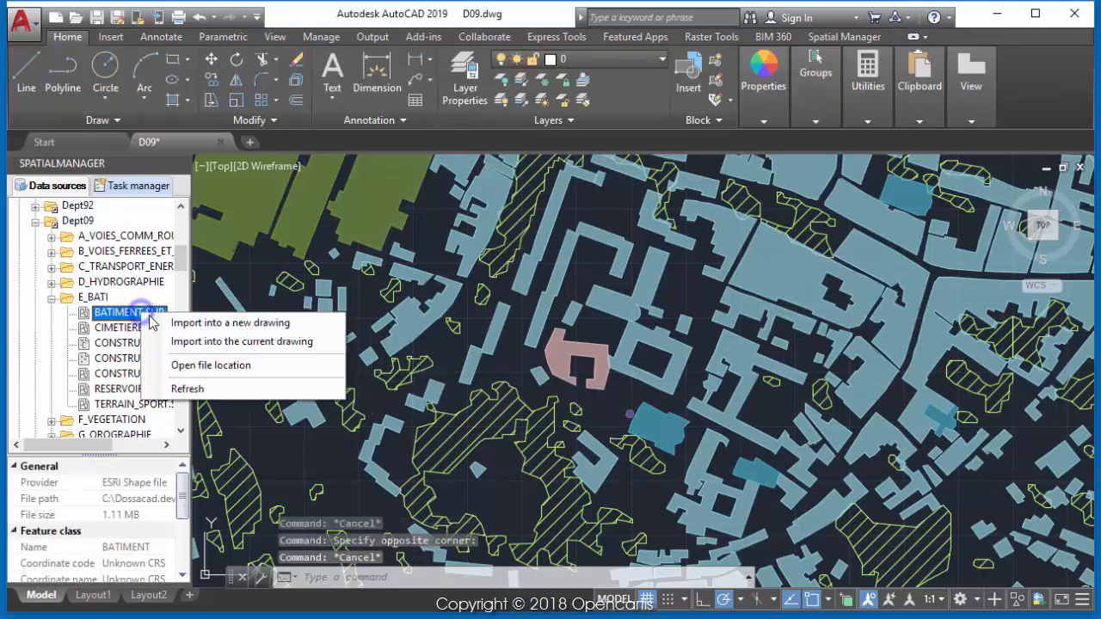
{"action": "left_click", "coordinate": [178, 346]}
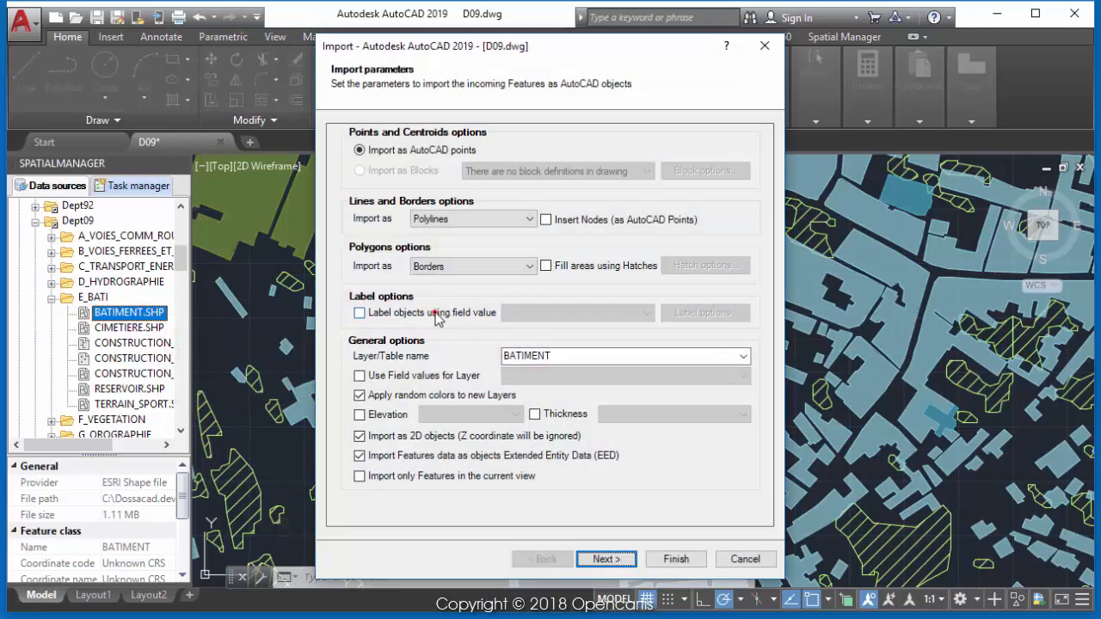
{"action": "left_click", "coordinate": [438, 316]}
{"action": "left_click", "coordinate": [647, 313]}
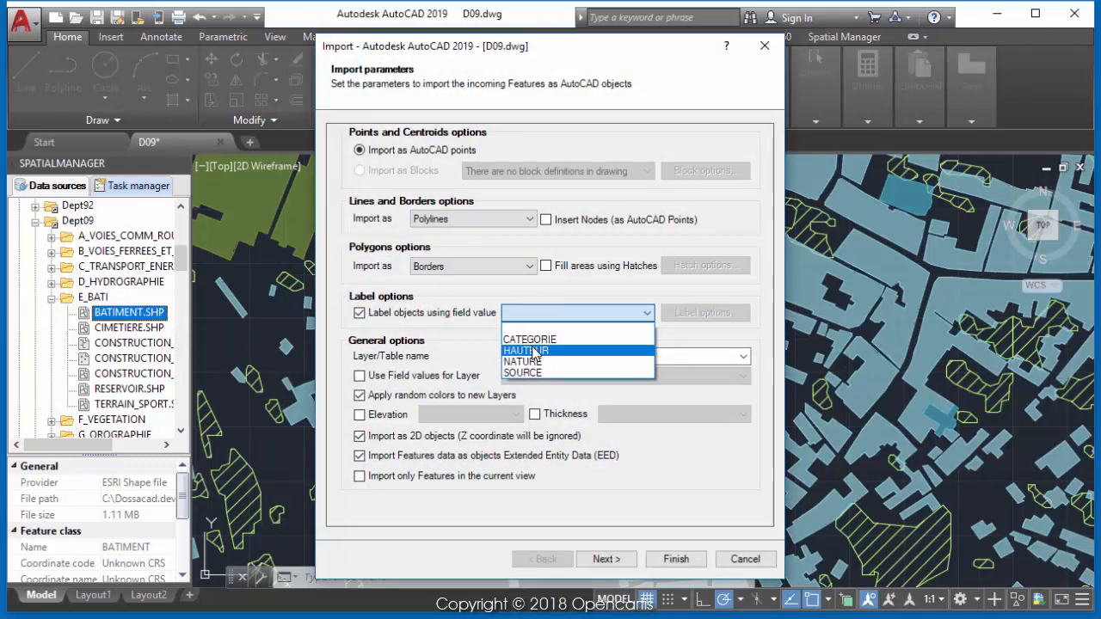
{"action": "left_click", "coordinate": [526, 351]}
Set the labels' default height to 7 with Center justification, insert only labels without objects, and save the label options.
{"action": "left_click", "coordinate": [690, 313]}
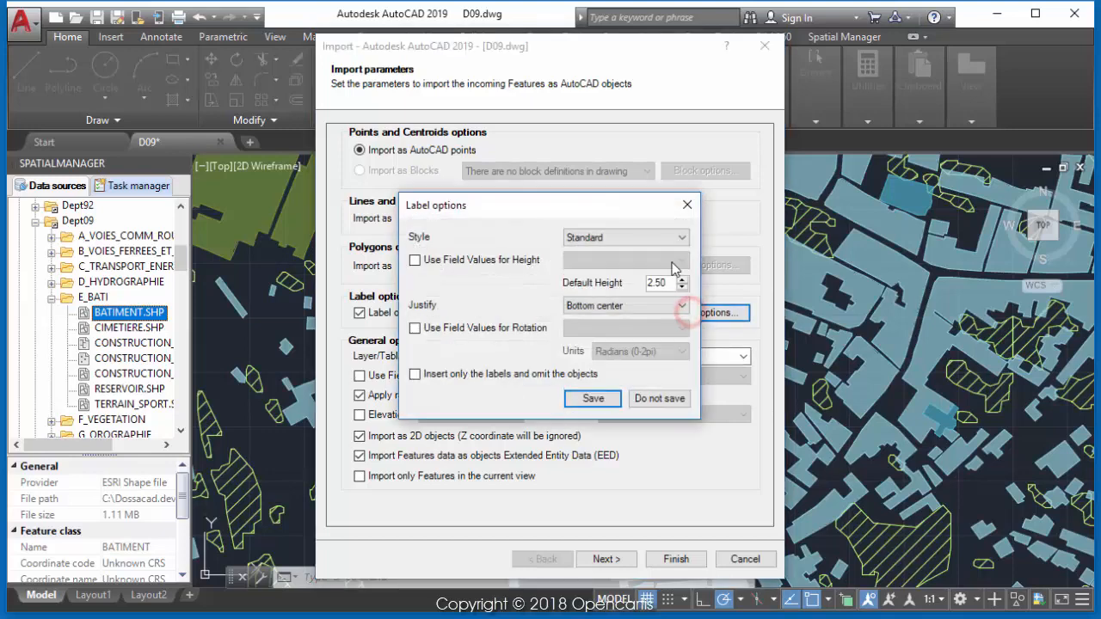
{"action": "type", "text": "7"}
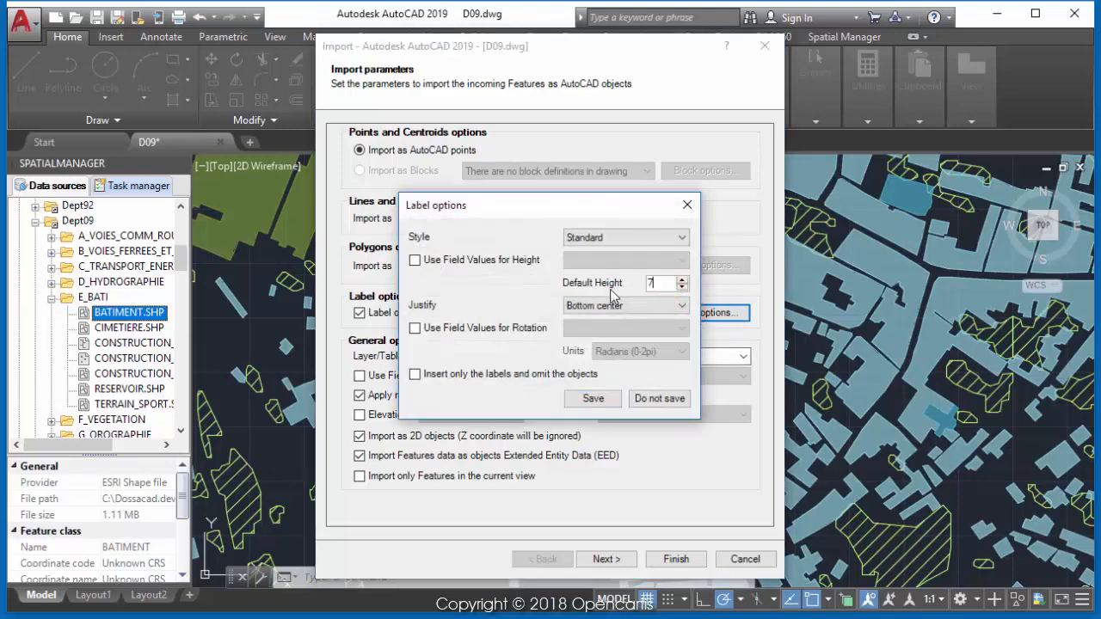
{"action": "left_click", "coordinate": [602, 305]}
{"action": "left_click", "coordinate": [575, 332]}
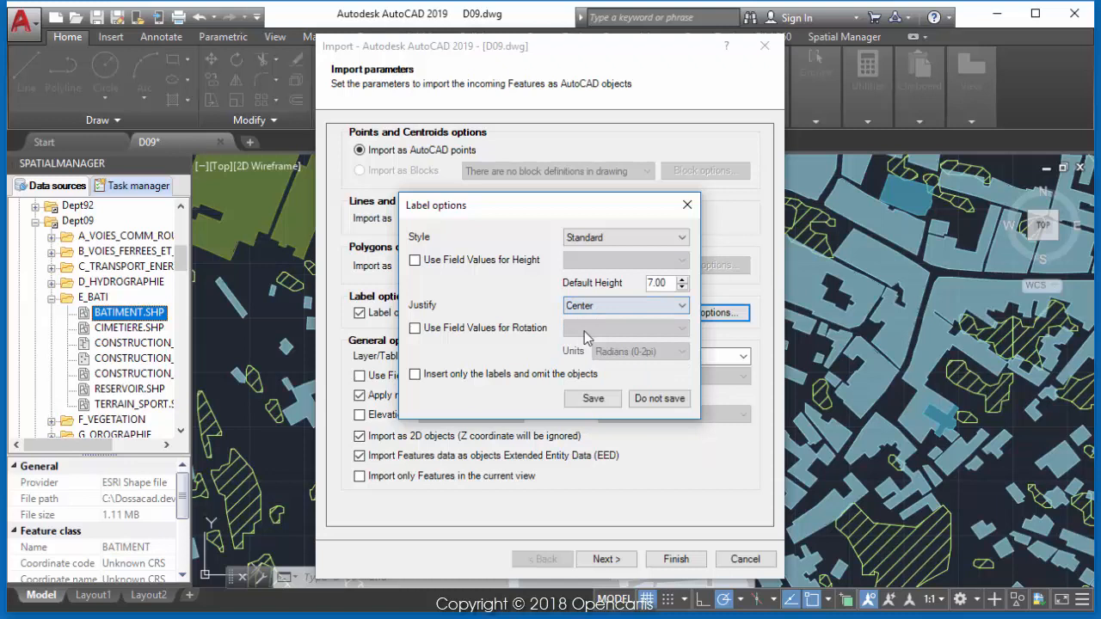
{"action": "left_click", "coordinate": [538, 376]}
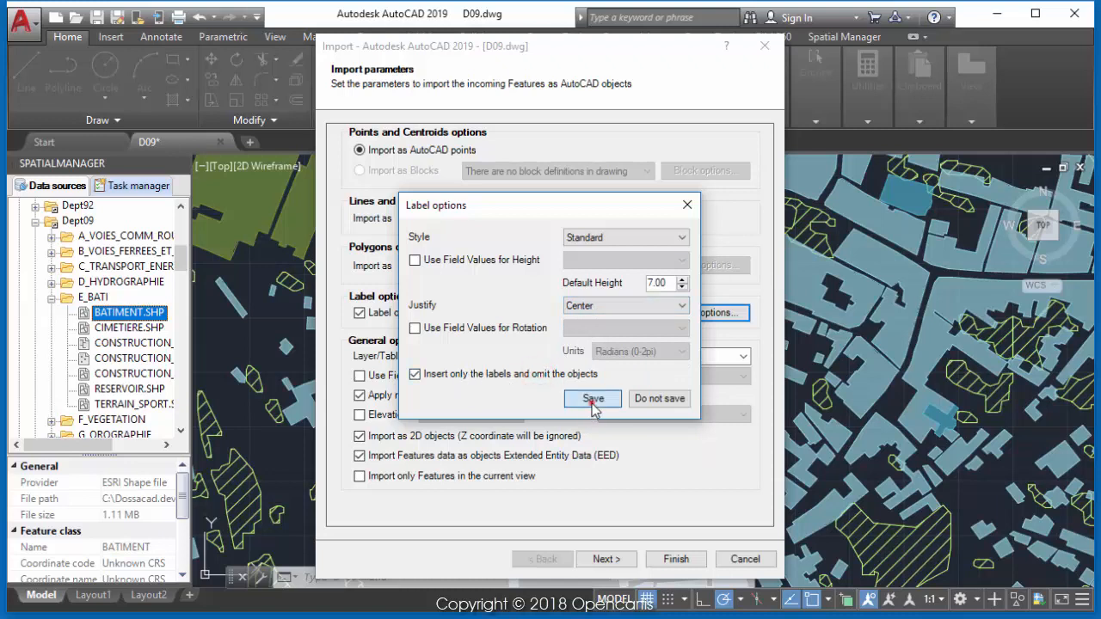
{"action": "left_click", "coordinate": [592, 399]}
Choose Bati Labels as the destination layer and run the building label import.
{"action": "double_click", "coordinate": [582, 356]}
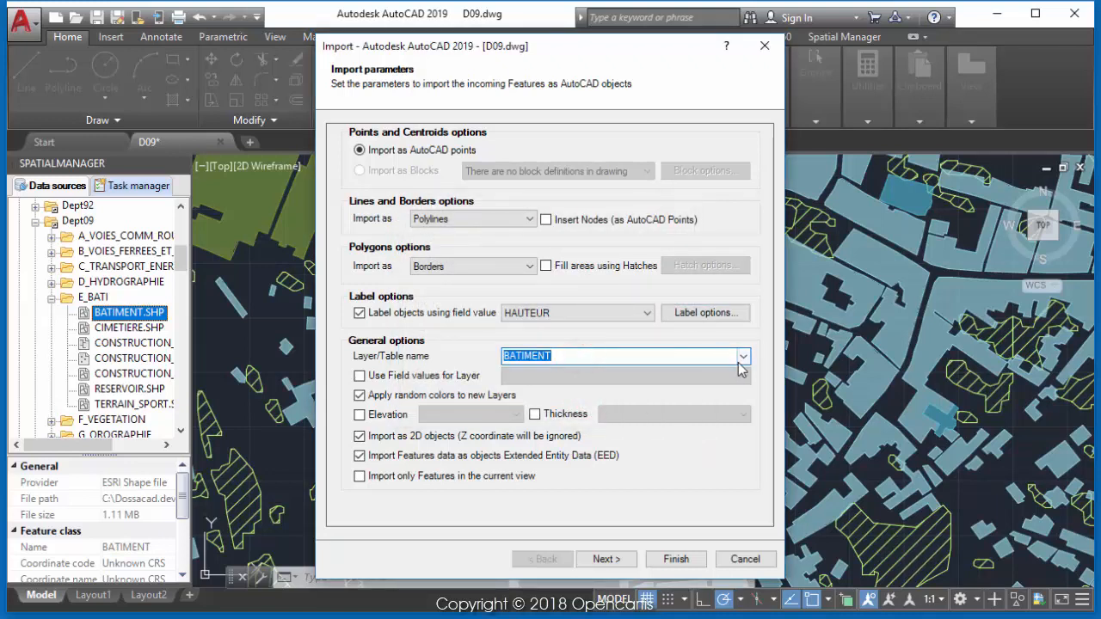
{"action": "left_click", "coordinate": [742, 357]}
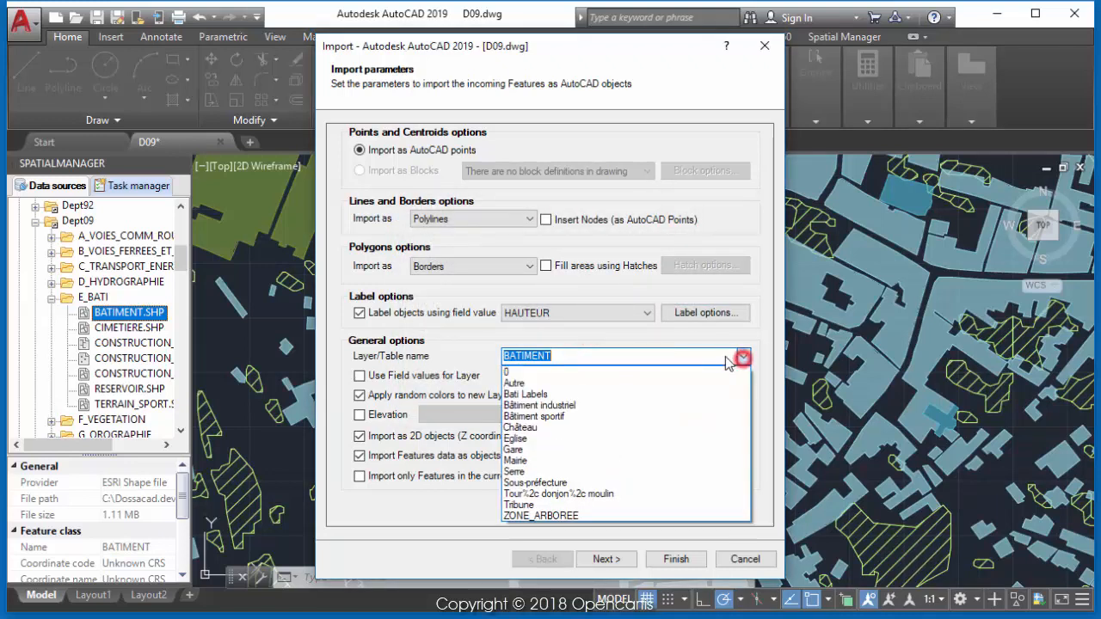
{"action": "left_click", "coordinate": [528, 396]}
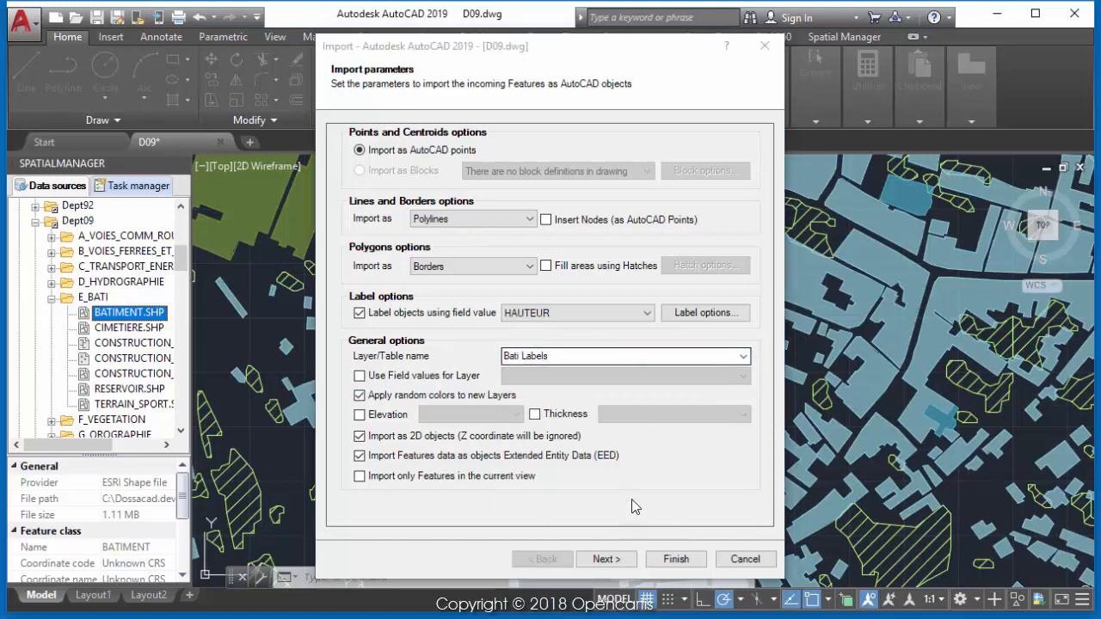
{"action": "left_click", "coordinate": [669, 559]}
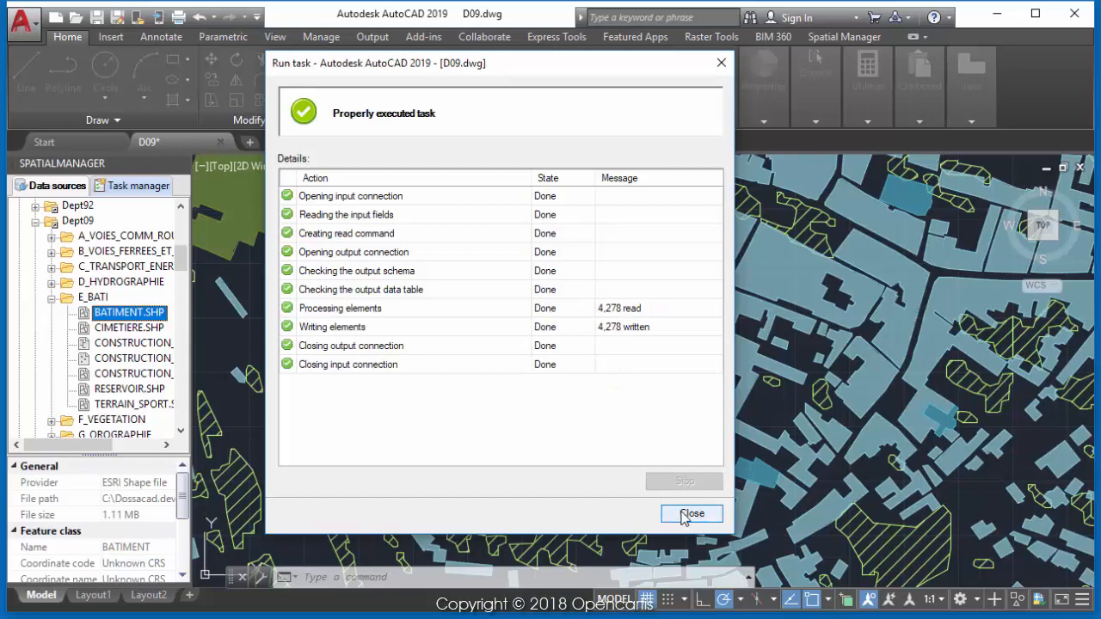
{"action": "left_click", "coordinate": [686, 512]}
Select the height label on the pink building to view its properties.
{"action": "scroll", "coordinate": [533, 374], "scroll_direction": "up", "scroll_amount": 5}
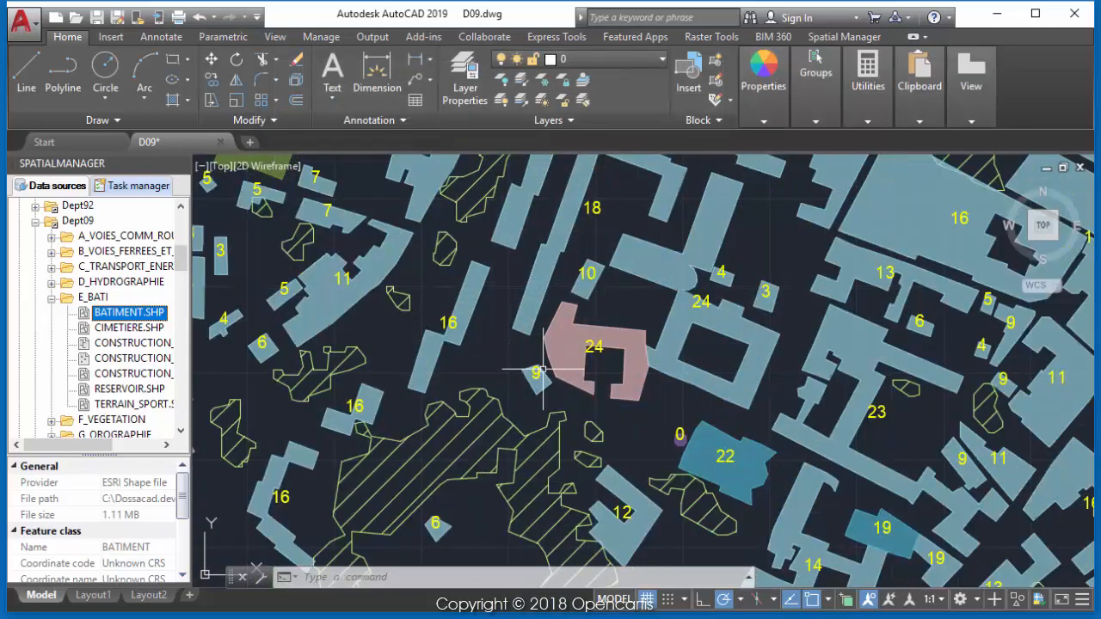
{"action": "left_click", "coordinate": [613, 324]}
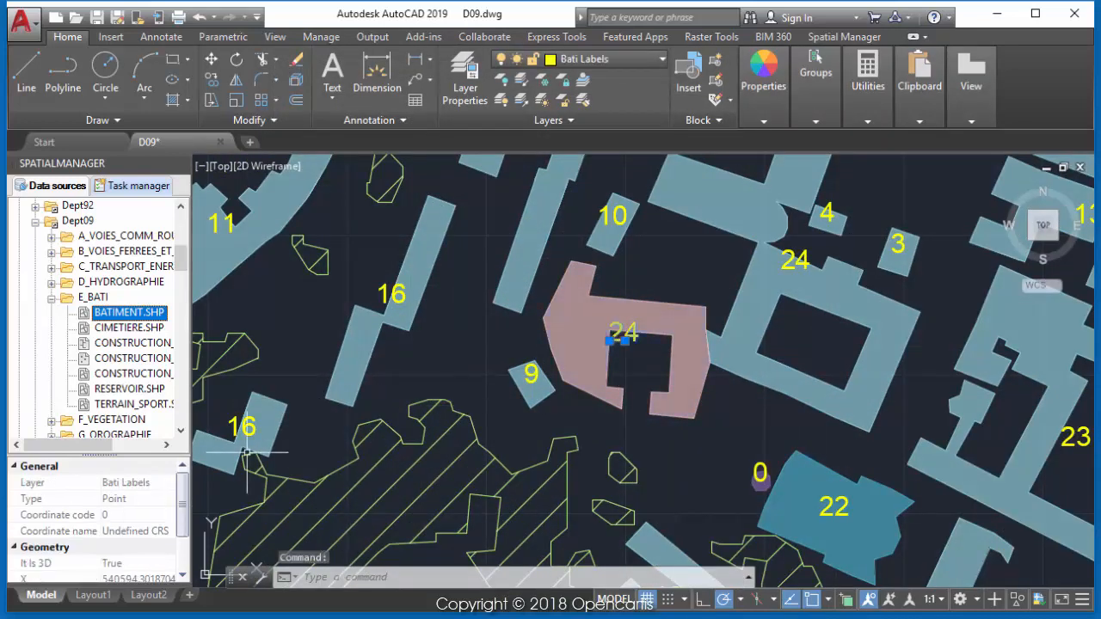